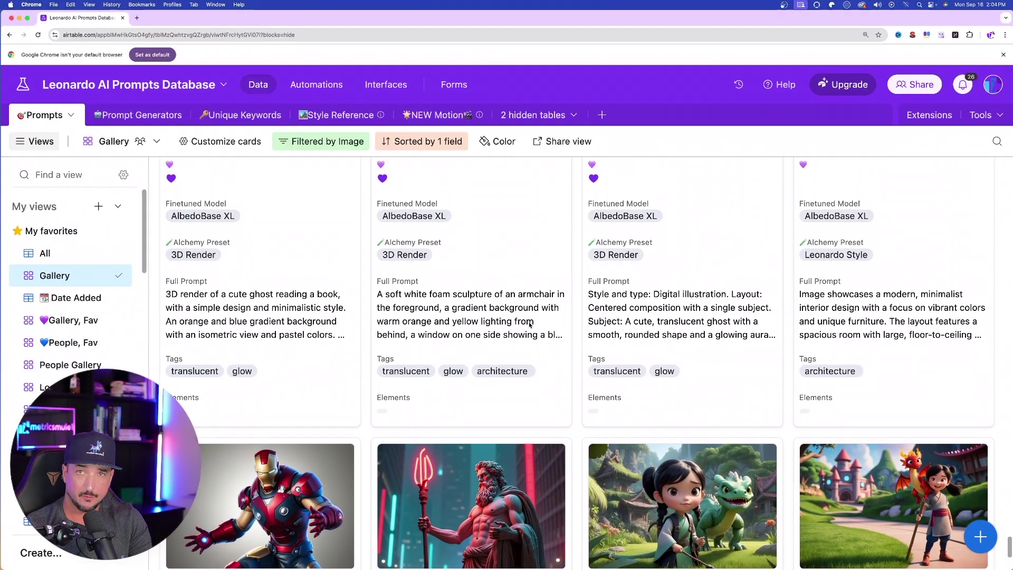
{"action": "scroll", "coordinate": [496, 319], "scroll_direction": "up", "scroll_amount": 5}
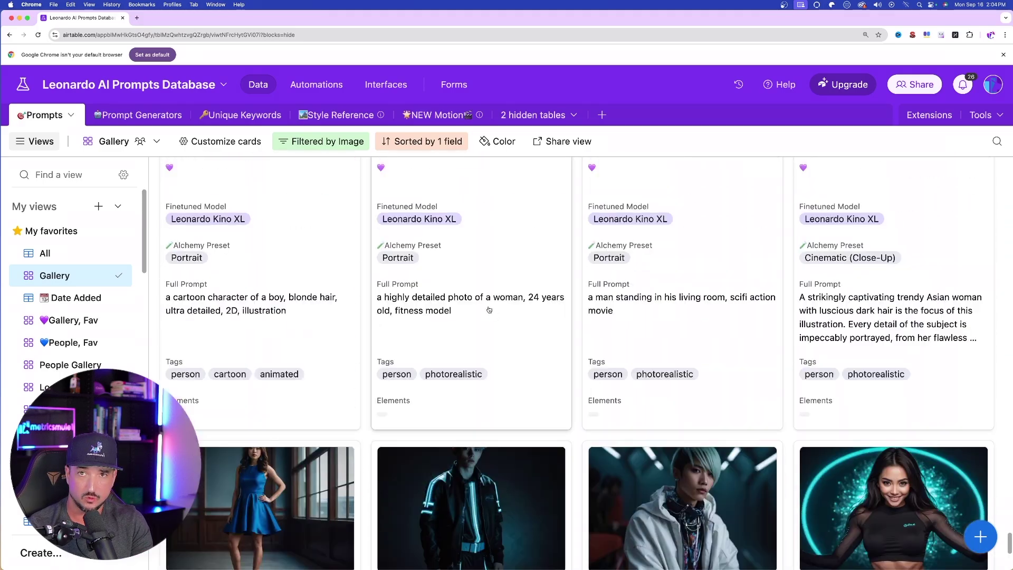
{"action": "scroll", "coordinate": [494, 317], "scroll_direction": "down", "scroll_amount": 10}
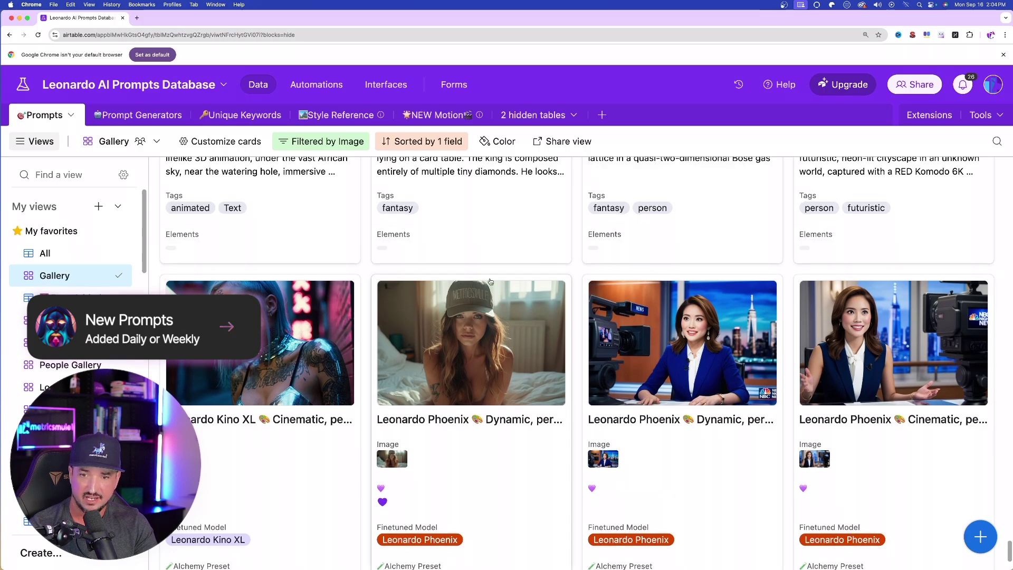
{"action": "scroll", "coordinate": [502, 275], "scroll_direction": "down", "scroll_amount": 3}
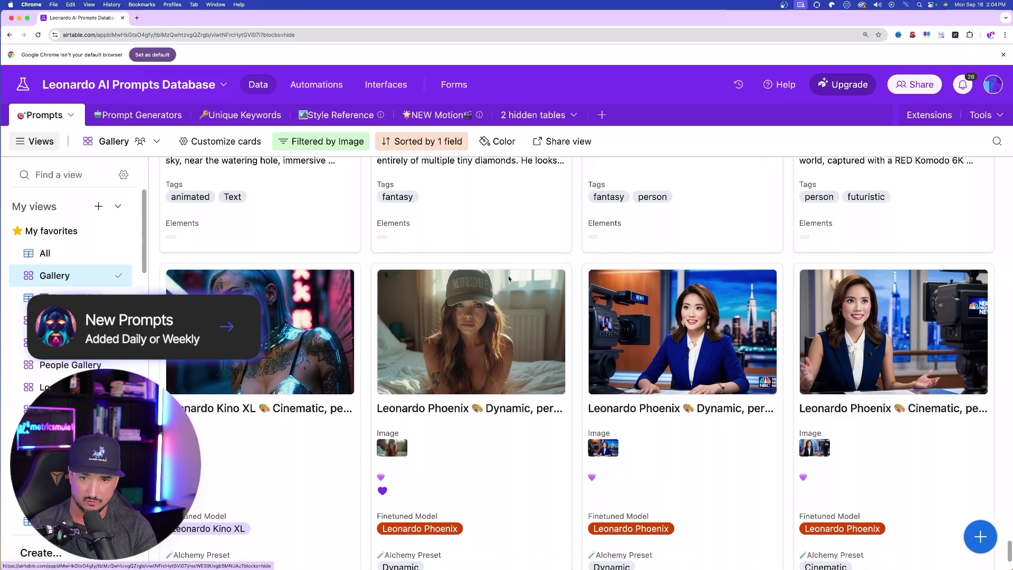
{"action": "scroll", "coordinate": [516, 284], "scroll_direction": "down", "scroll_amount": 6}
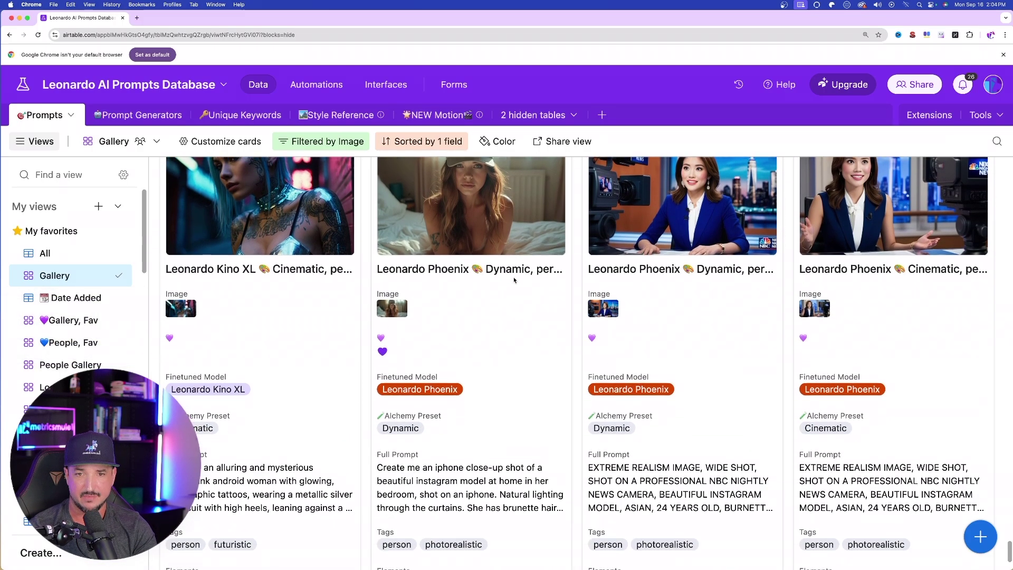
{"action": "left_click", "coordinate": [518, 278]}
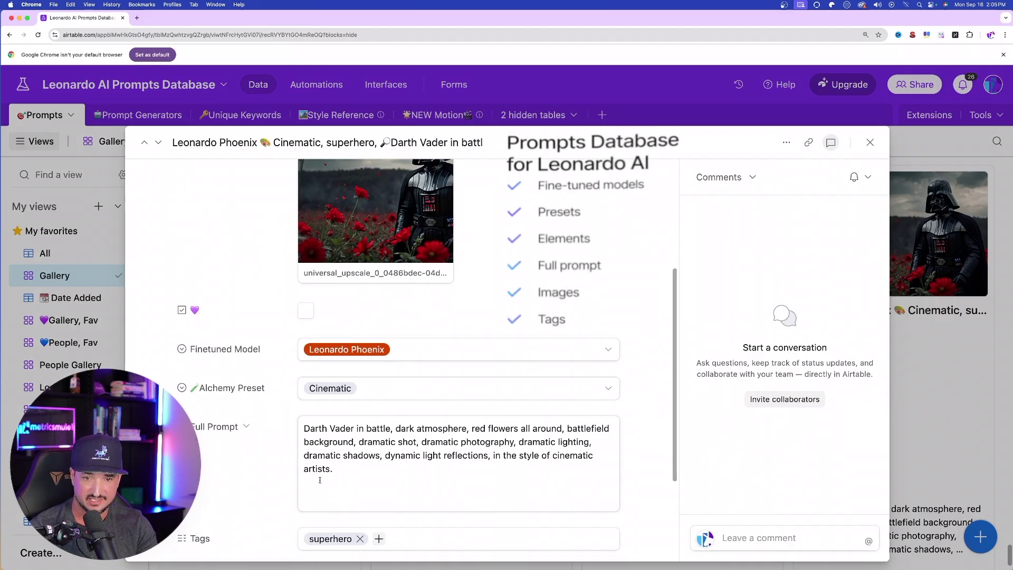
{"action": "left_click_drag", "start_coordinate": [320, 479], "coordinate": [301, 446]}
{"action": "scroll", "coordinate": [260, 429], "scroll_direction": "down", "scroll_amount": 5}
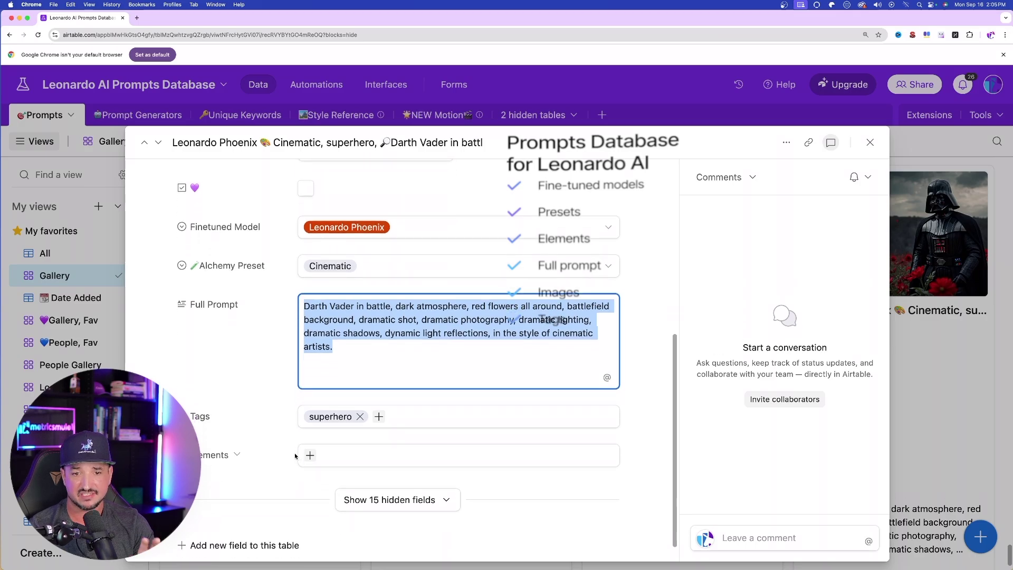
{"action": "scroll", "coordinate": [329, 266], "scroll_direction": "up", "scroll_amount": 7}
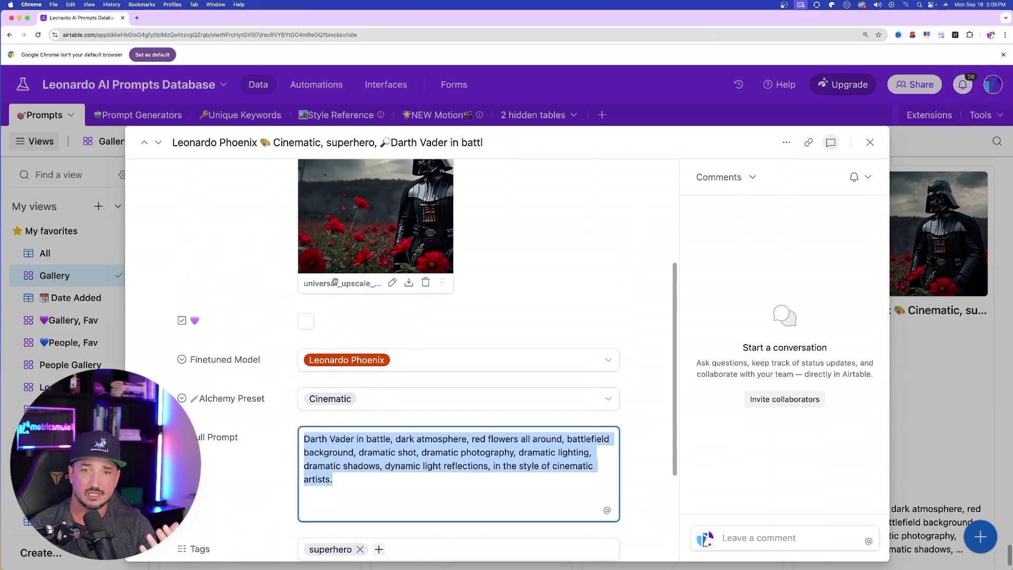
{"action": "left_click", "coordinate": [928, 388]}
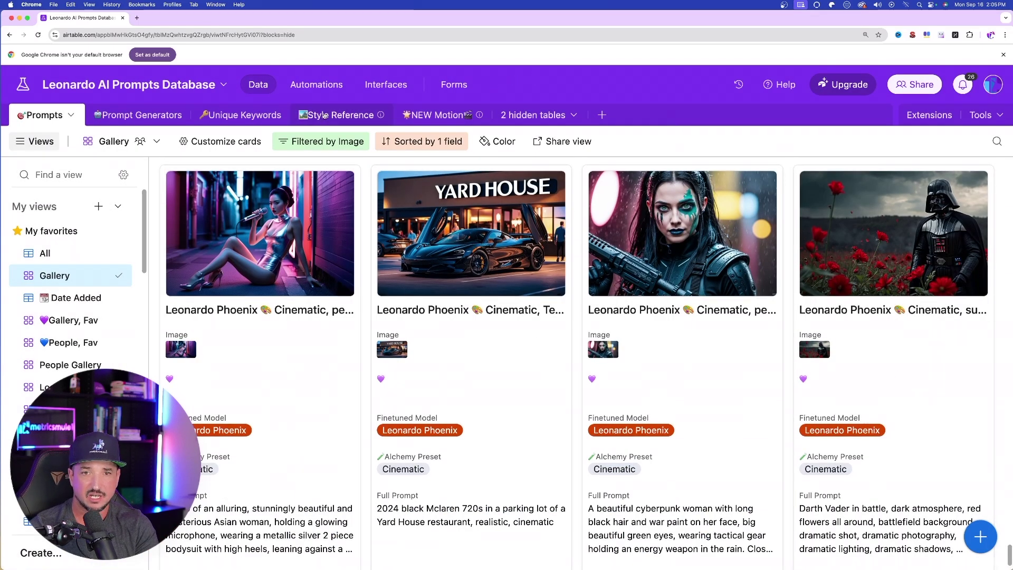
Browse the Unique Keywords table in Airtable, viewing and closing a keyword record's example image
{"action": "left_click", "coordinate": [252, 116]}
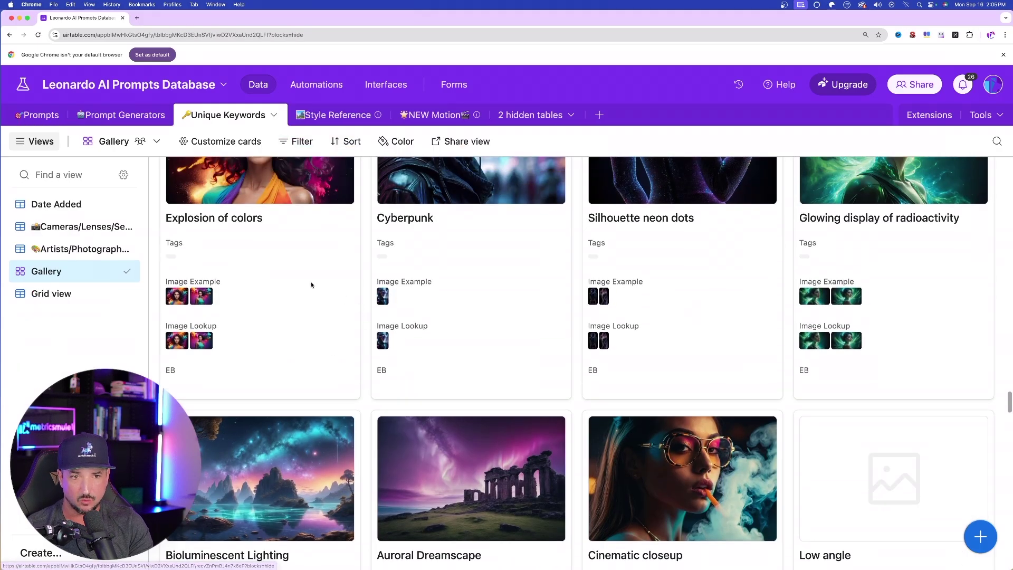
{"action": "scroll", "coordinate": [271, 272], "scroll_direction": "up", "scroll_amount": 20}
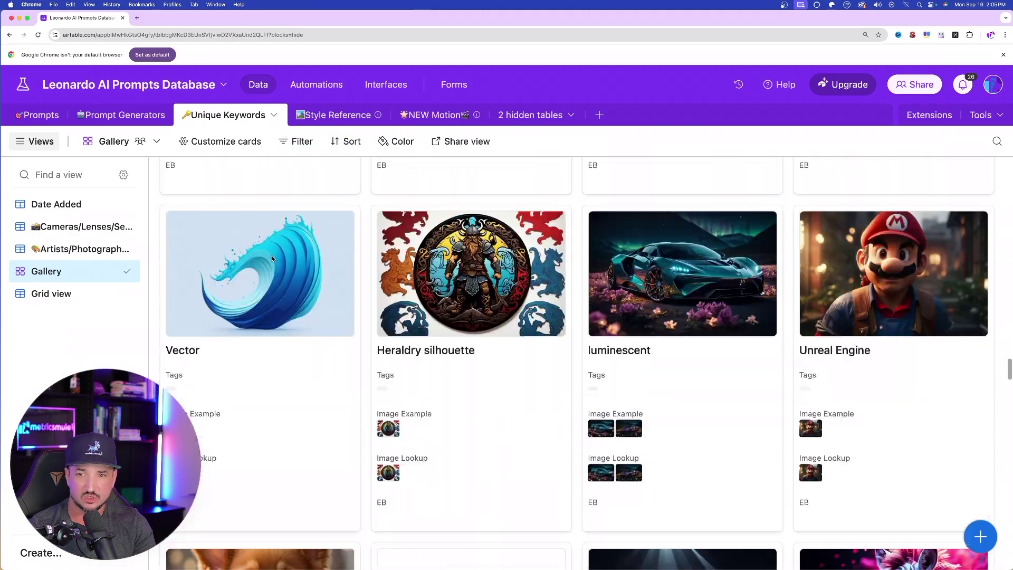
{"action": "scroll", "coordinate": [273, 260], "scroll_direction": "up", "scroll_amount": 15}
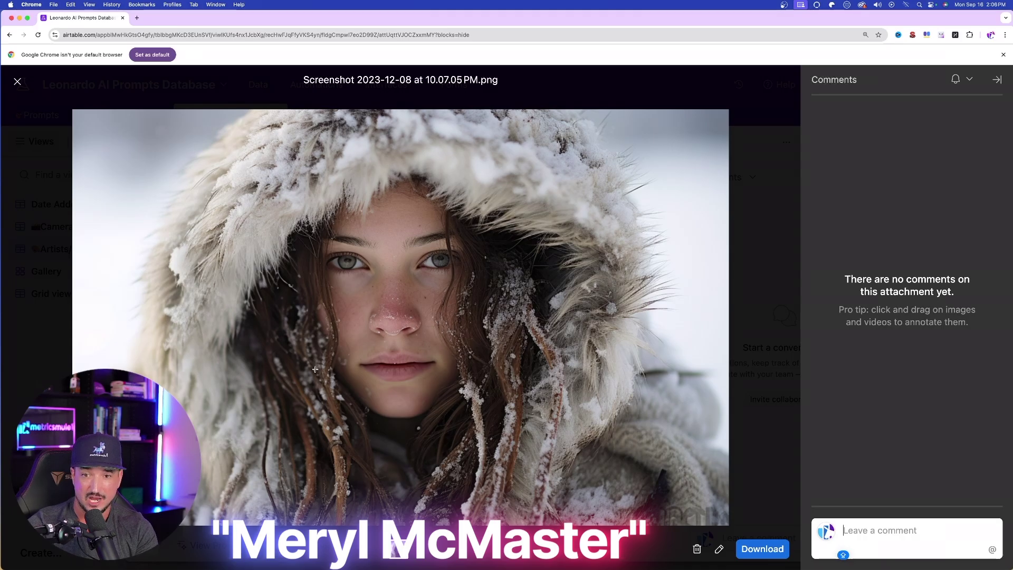
{"action": "left_click", "coordinate": [17, 81]}
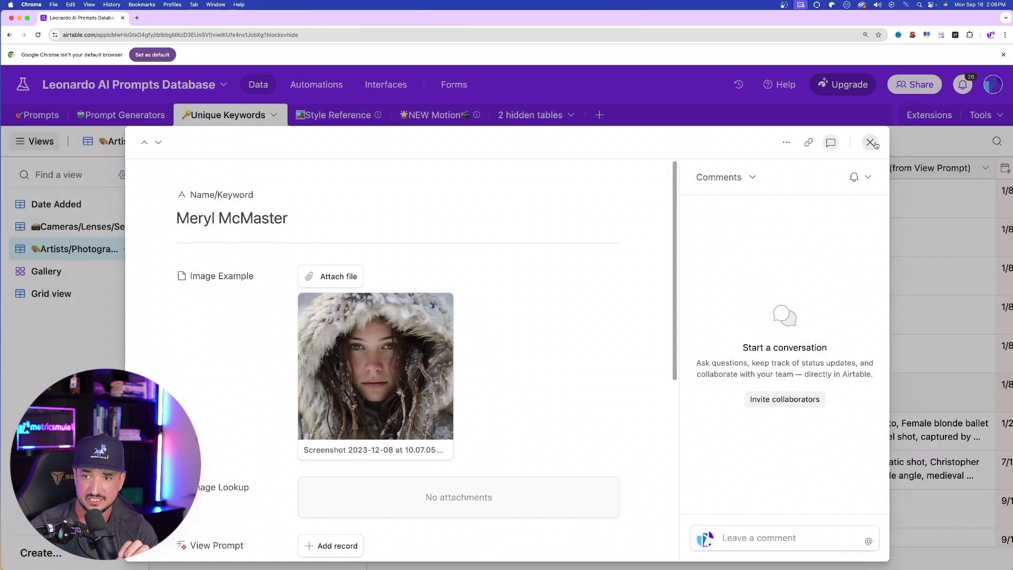
{"action": "left_click", "coordinate": [870, 142]}
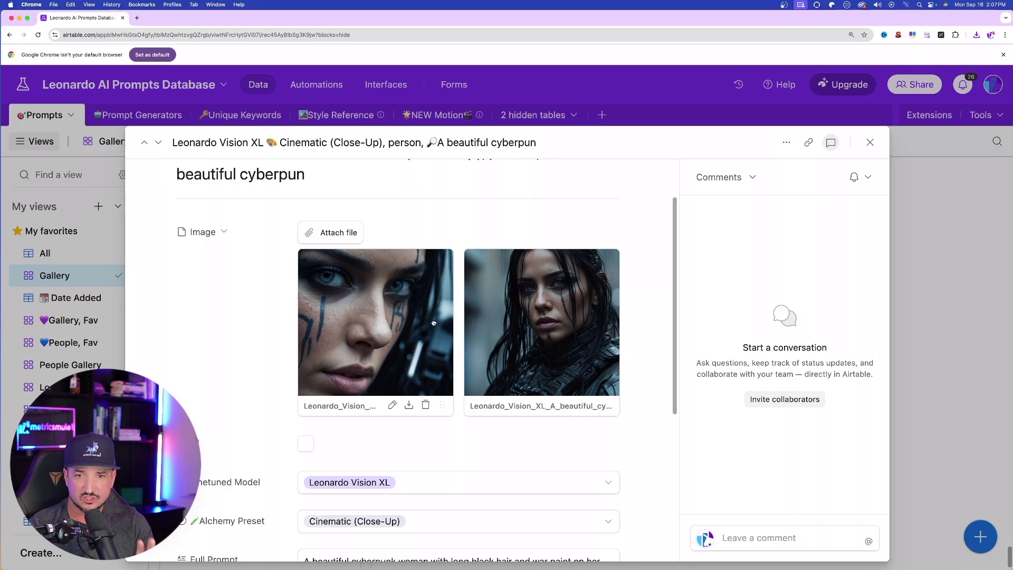
Preview the cyberpunk woman image, then select its entire Full Prompt text in the Prompts record
{"action": "left_click", "coordinate": [433, 323]}
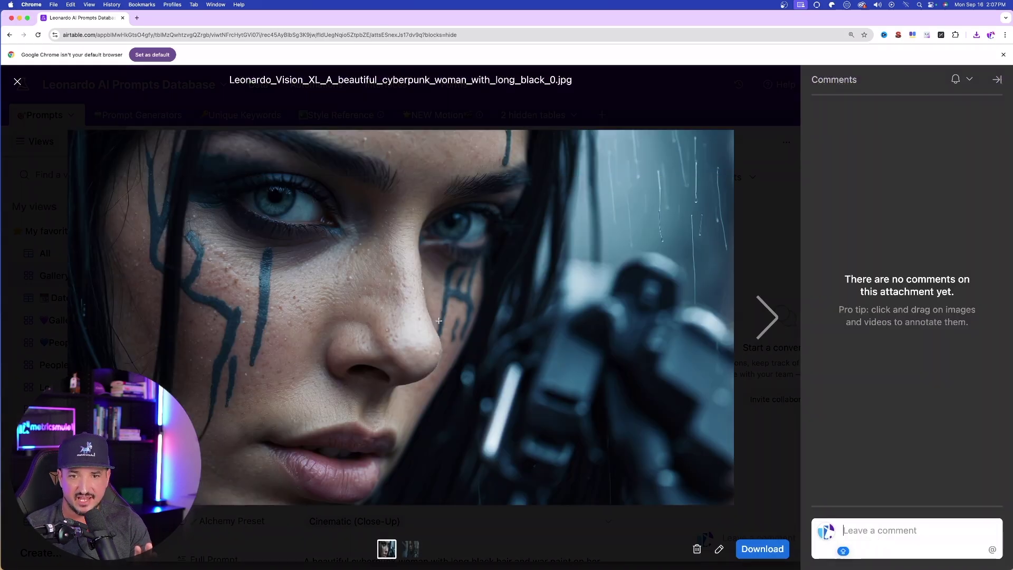
{"action": "left_click", "coordinate": [579, 112]}
{"action": "scroll", "coordinate": [413, 338], "scroll_direction": "down", "scroll_amount": 5}
{"action": "triple_click", "coordinate": [413, 339]}
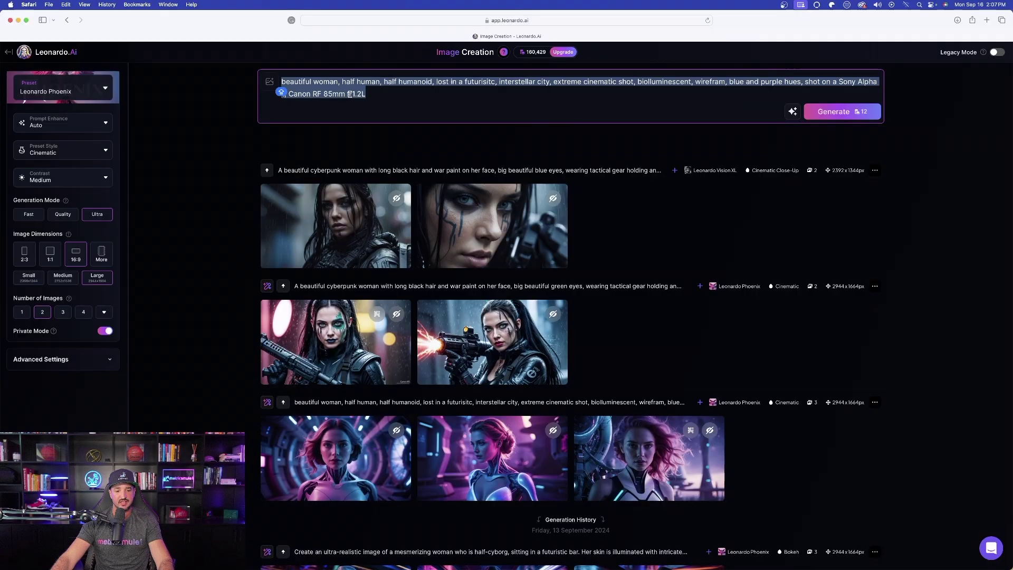
Paste the cyberpunk woman prompt, try the Illustrative Albedo preset, then return to Leonardo Phoenix
{"action": "type", "text": "A beautiful cyberpunk woman with long black hair and war paint on her face, big beautiful blue eyes, wearing tactical gear holding an energy weapon in the rain. Close-up shot of her eyes, extreme realism, photography, high resolution, cinematic, in the style of canon eos r5."}
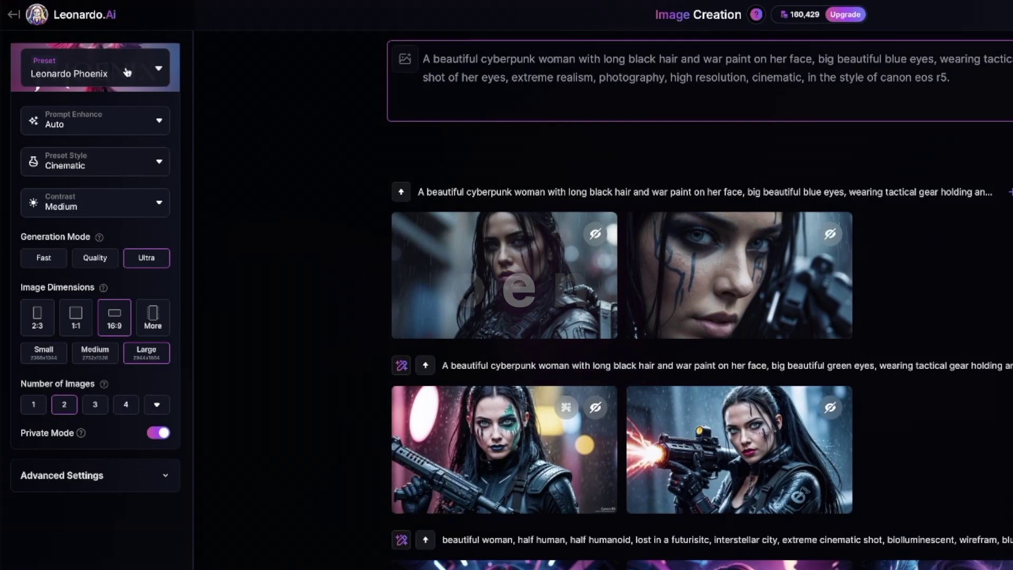
{"action": "left_click", "coordinate": [57, 98]}
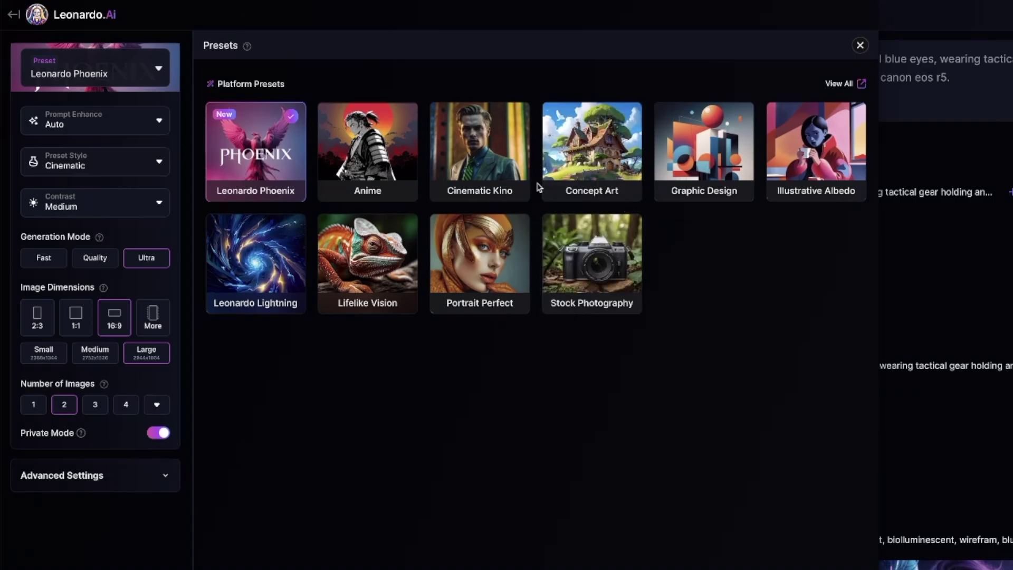
{"action": "left_click", "coordinate": [820, 152]}
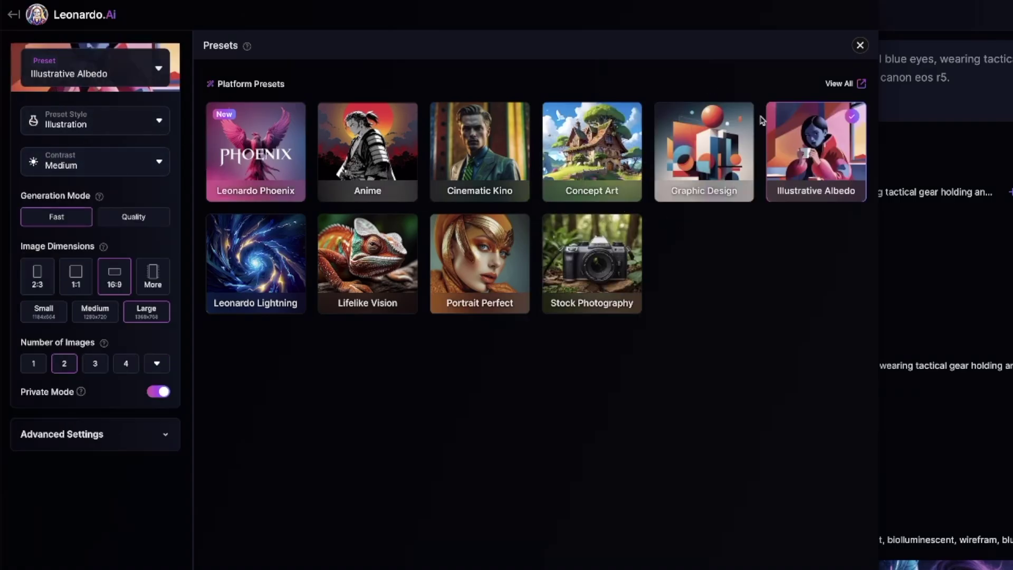
{"action": "left_click", "coordinate": [860, 46]}
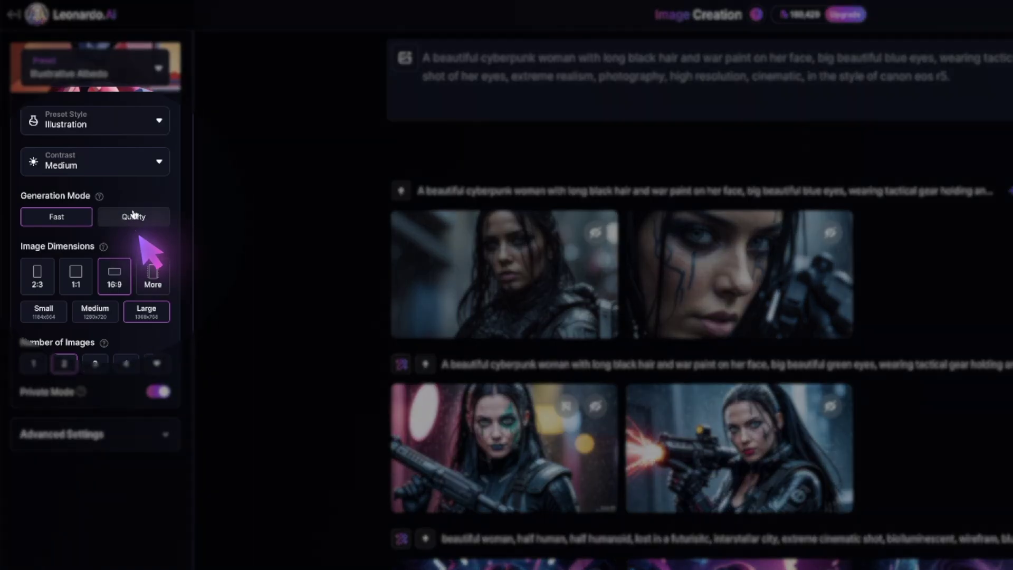
{"action": "left_click", "coordinate": [124, 69]}
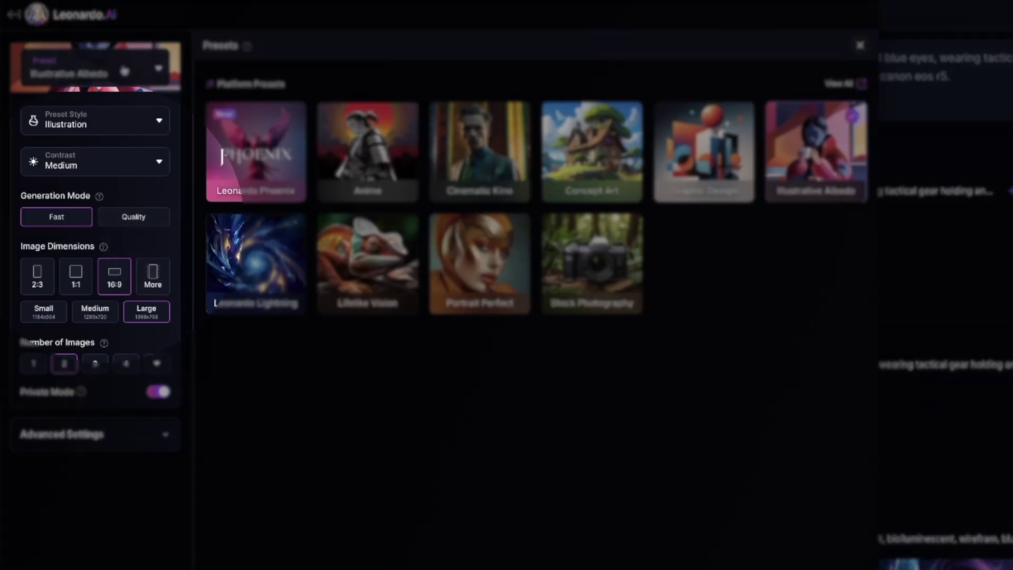
{"action": "left_click", "coordinate": [256, 150]}
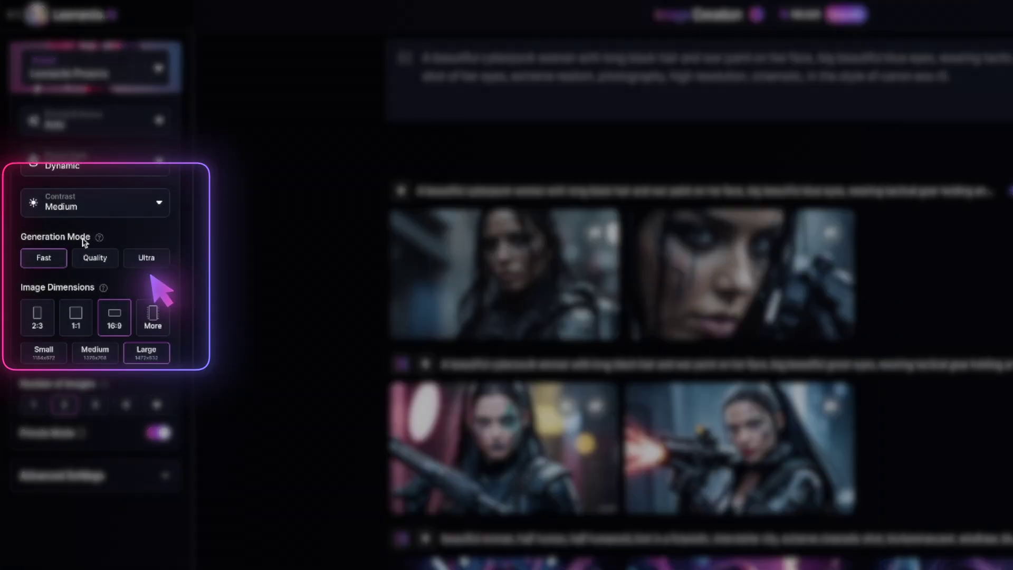
Set the Generation Mode to Ultra
{"action": "left_click", "coordinate": [147, 262]}
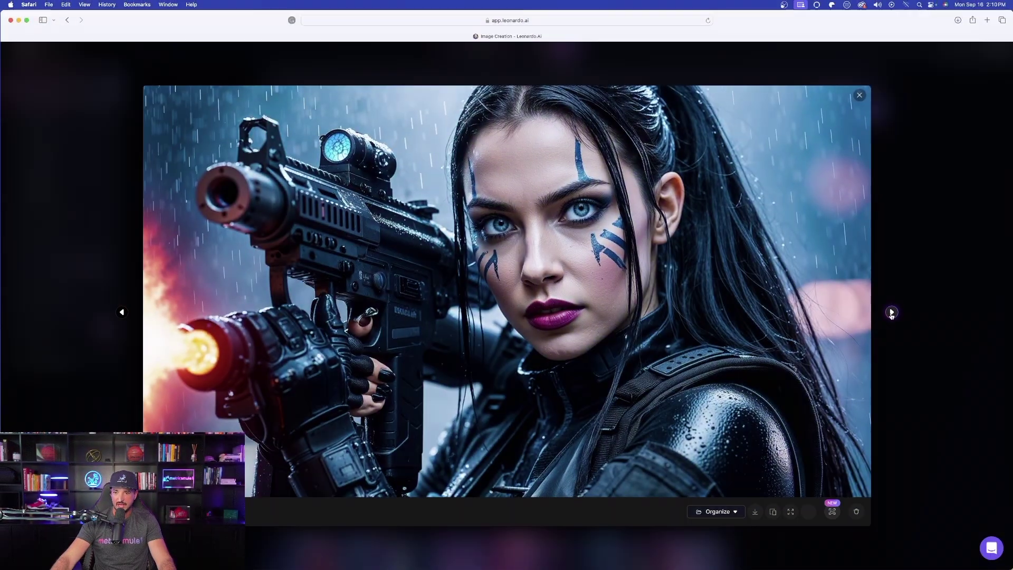
Leave the cyberpunk render and page through the astronaut images enlarged, zooming the page in
{"action": "left_click", "coordinate": [891, 313]}
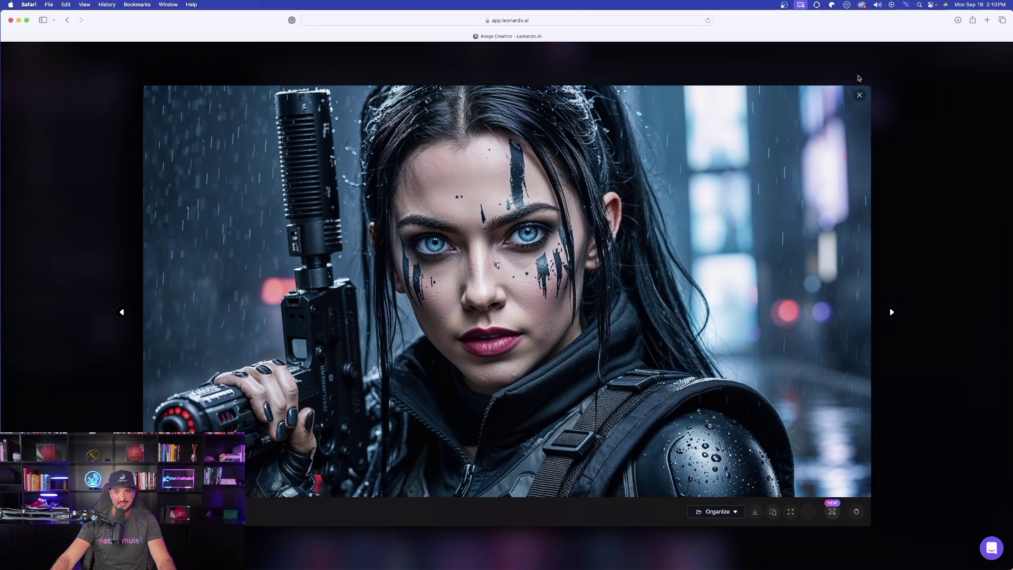
{"action": "left_click", "coordinate": [860, 94]}
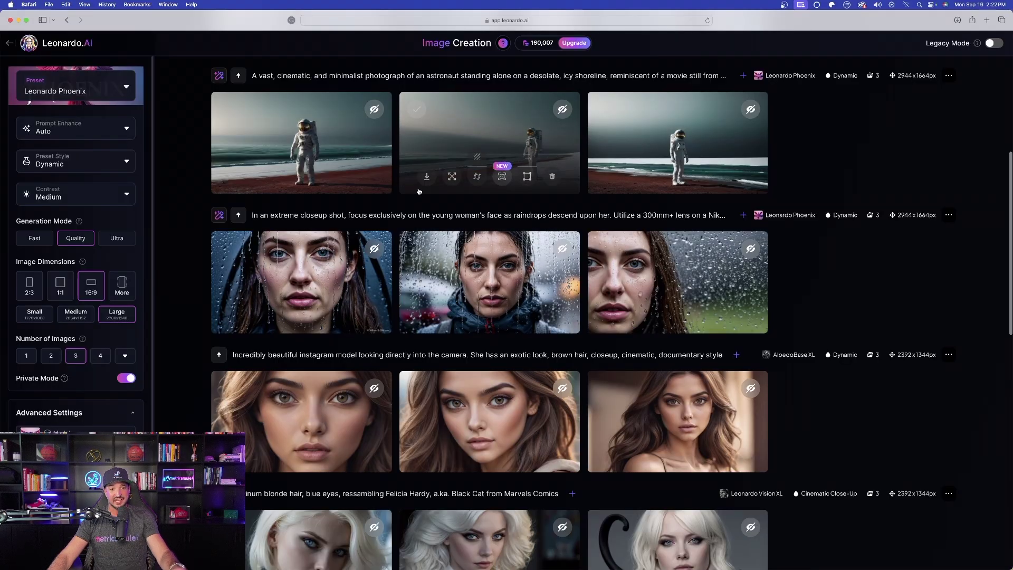
{"action": "left_click", "coordinate": [271, 121]}
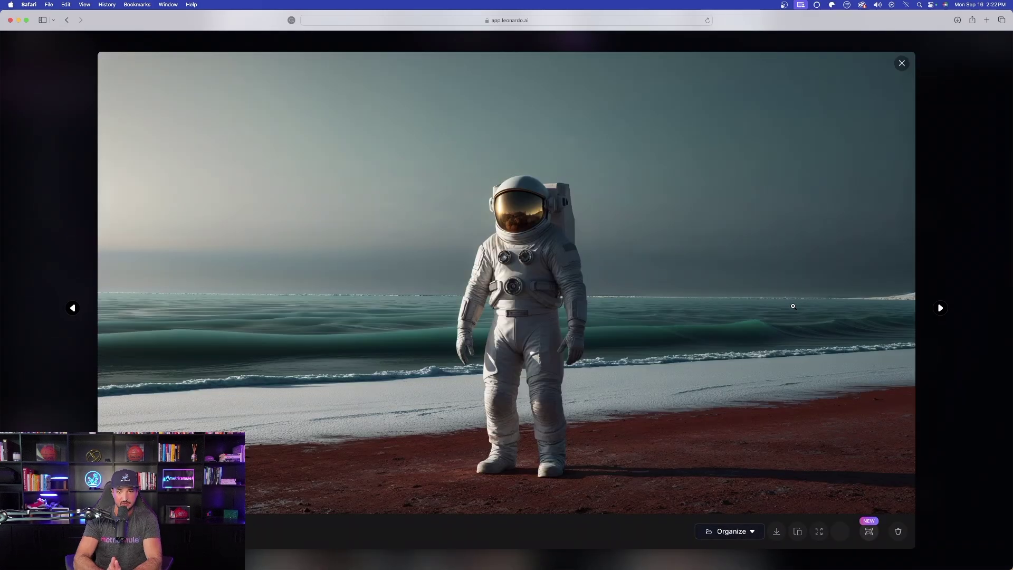
{"action": "key", "text": "super+plus"}
{"action": "key", "text": "super+plus"}
{"action": "key", "text": "super+plus"}
{"action": "key", "text": "super+plus"}
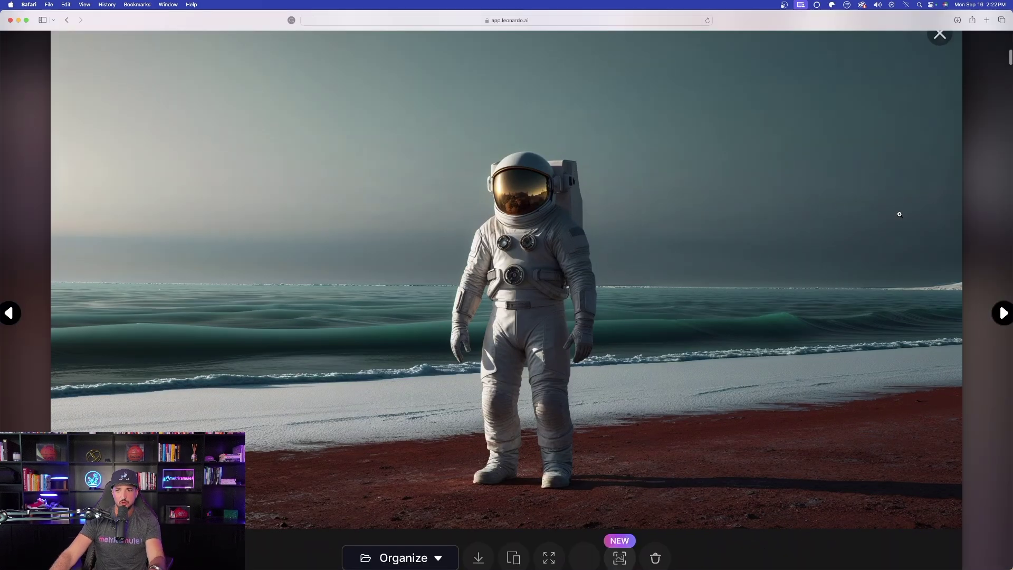
{"action": "left_click", "coordinate": [1002, 312]}
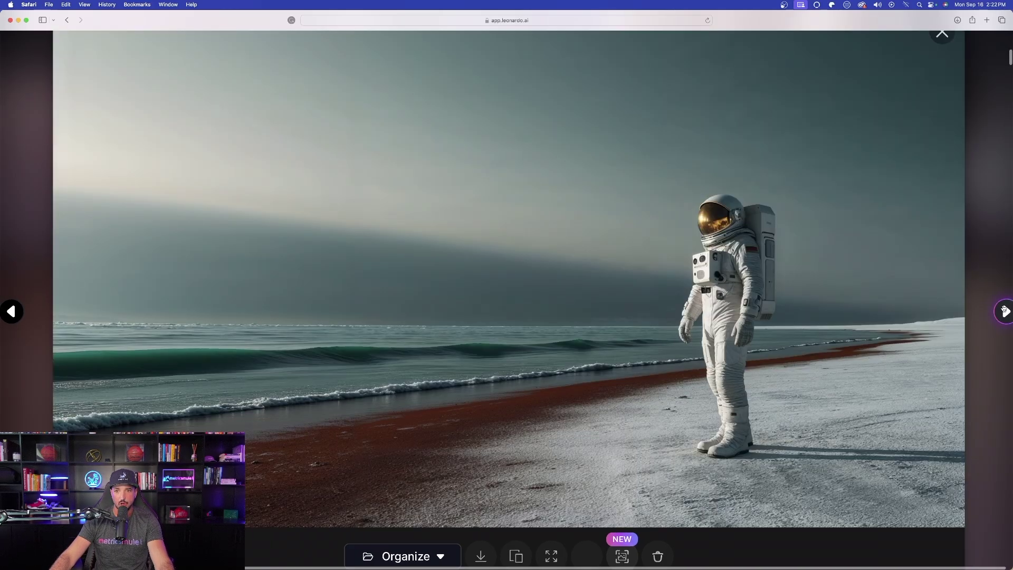
{"action": "left_click", "coordinate": [1004, 311]}
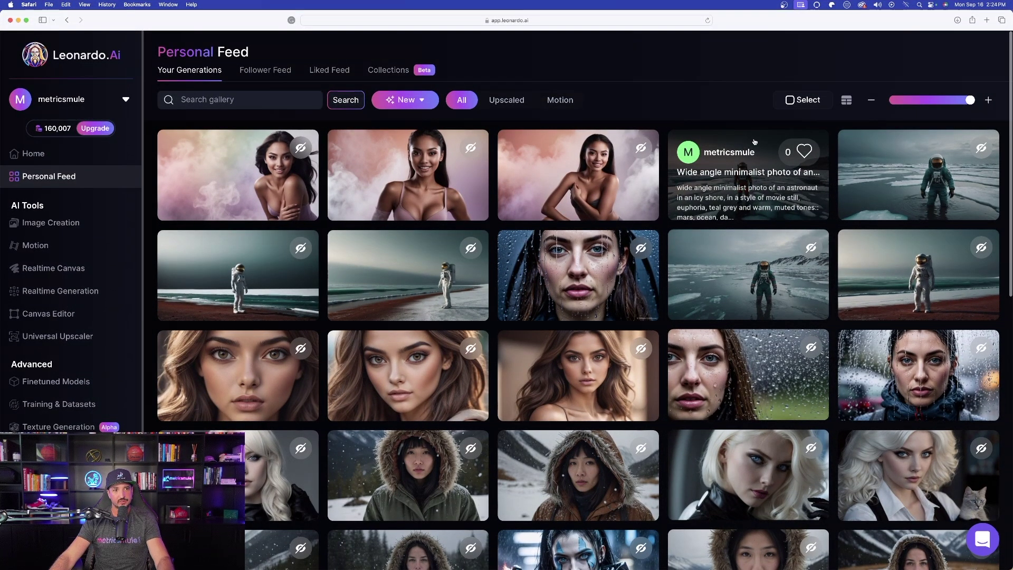
{"action": "scroll", "coordinate": [749, 259], "scroll_direction": "down", "scroll_amount": 6}
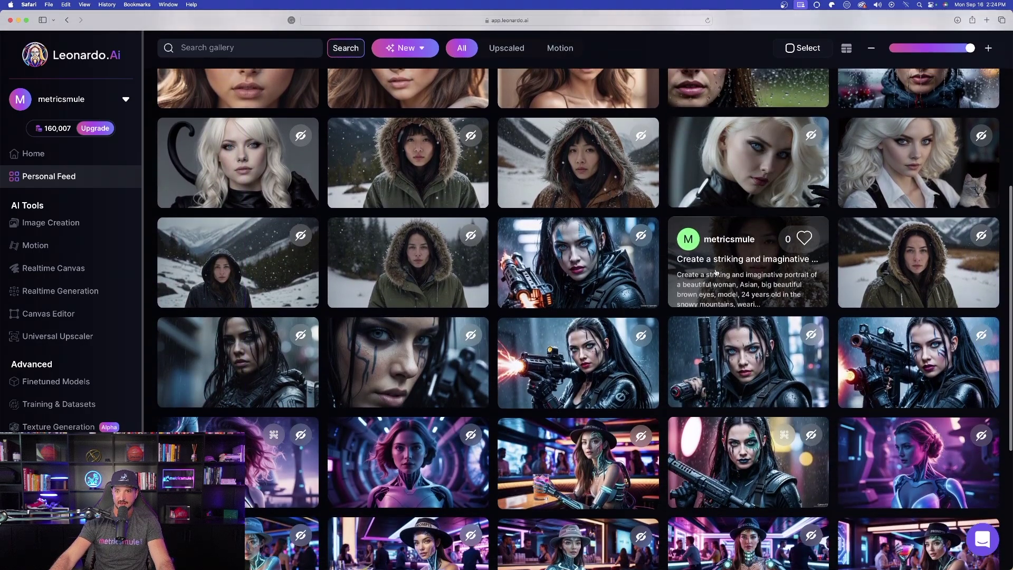
{"action": "scroll", "coordinate": [733, 232], "scroll_direction": "up", "scroll_amount": 1}
{"action": "left_click", "coordinate": [756, 181]}
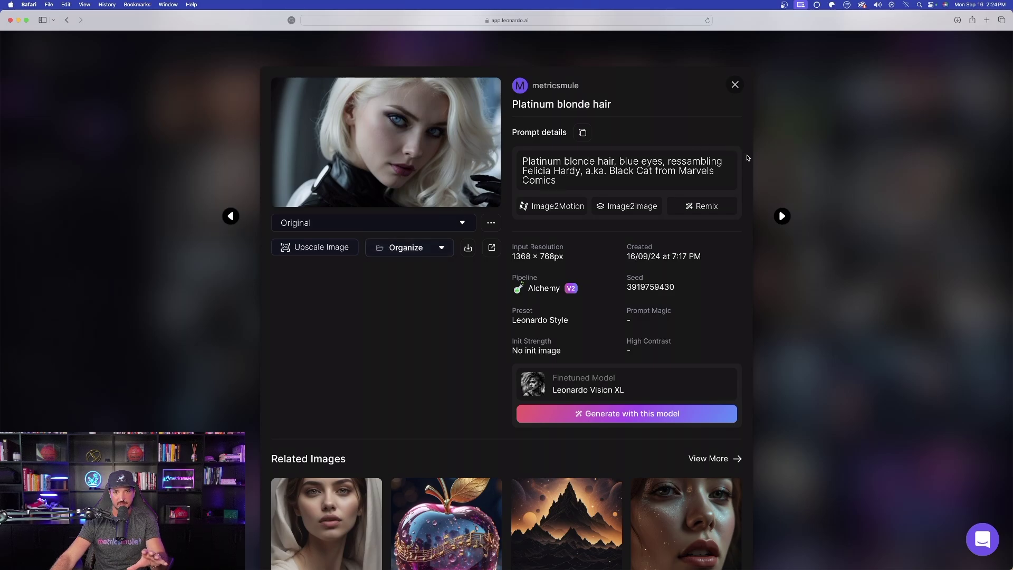
{"action": "left_click", "coordinate": [782, 215]}
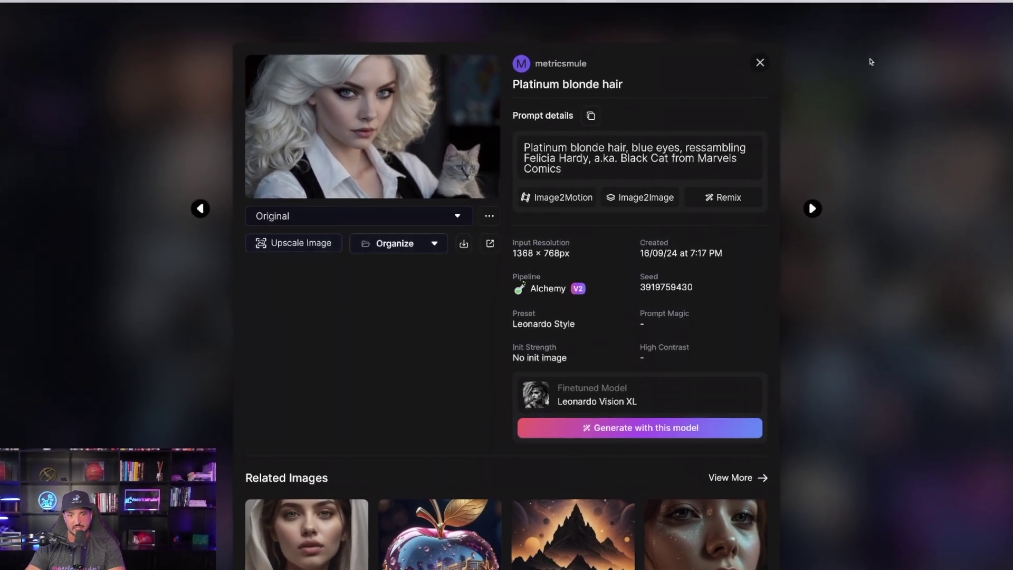
{"action": "left_click", "coordinate": [754, 68]}
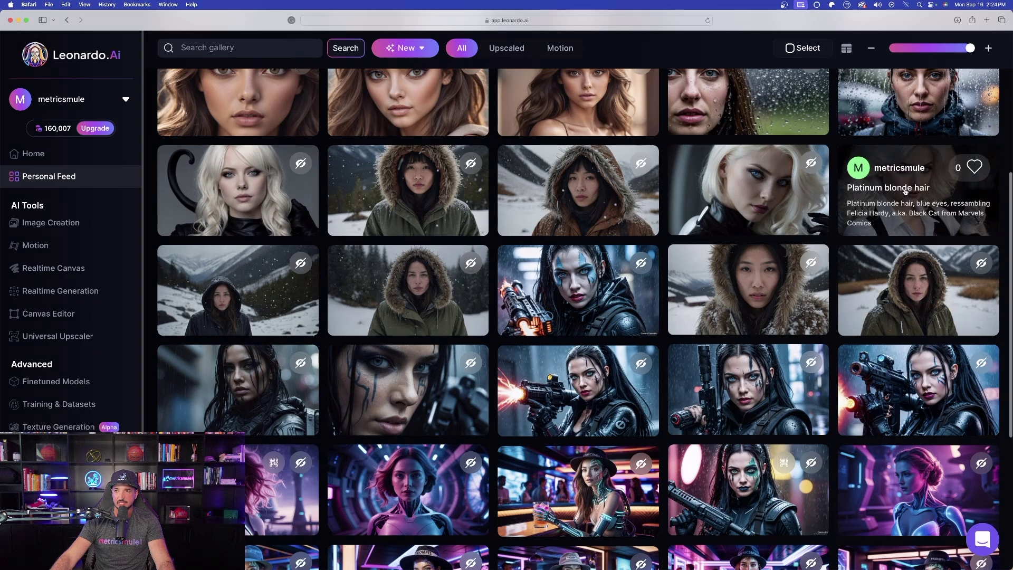
{"action": "left_click", "coordinate": [906, 191]}
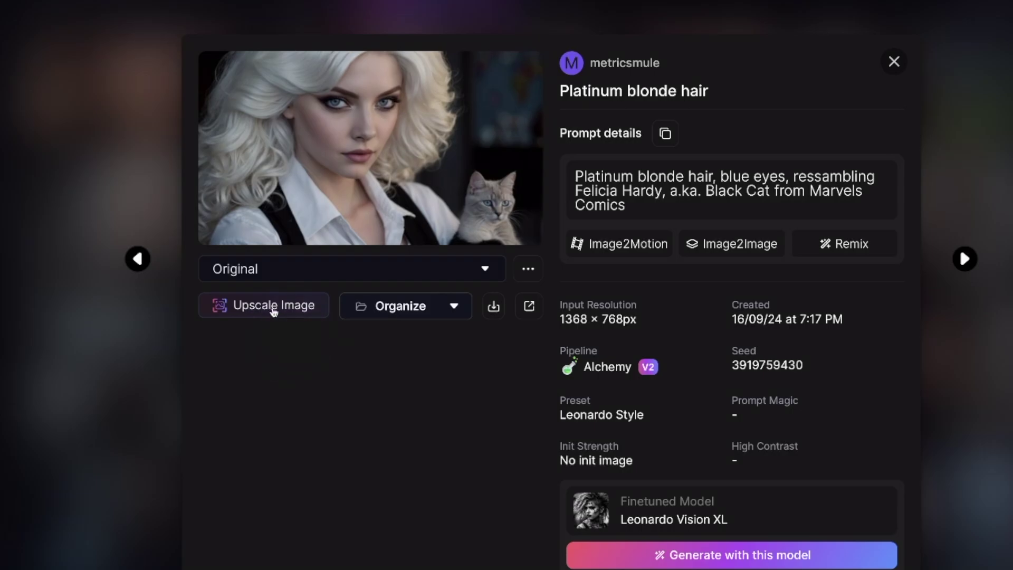
Upscale the original Platinum blonde hair image with Realistic style at 2× to 2736×1536 px
{"action": "left_click", "coordinate": [283, 308]}
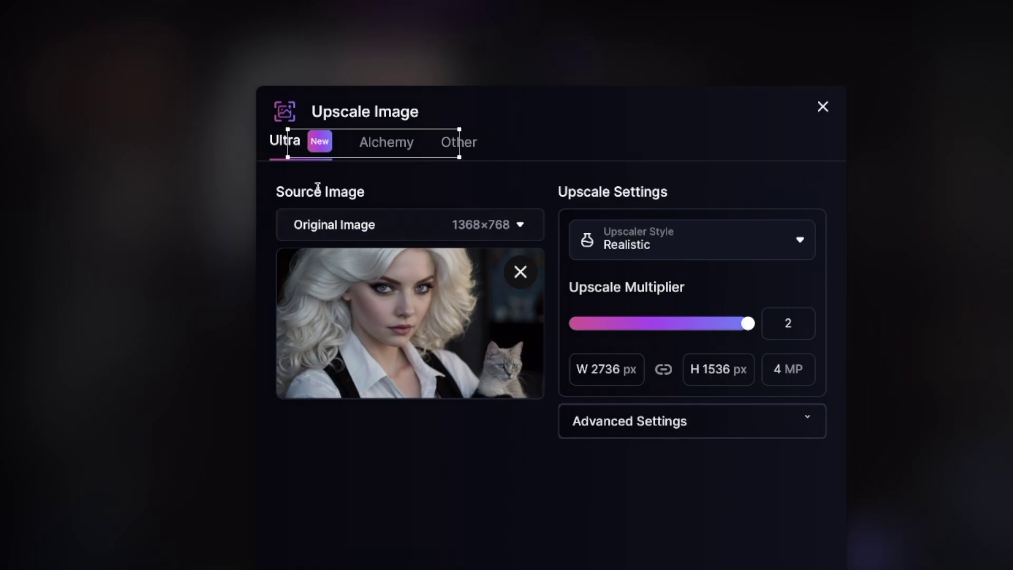
{"action": "left_click", "coordinate": [348, 231]}
{"action": "left_click", "coordinate": [443, 263]}
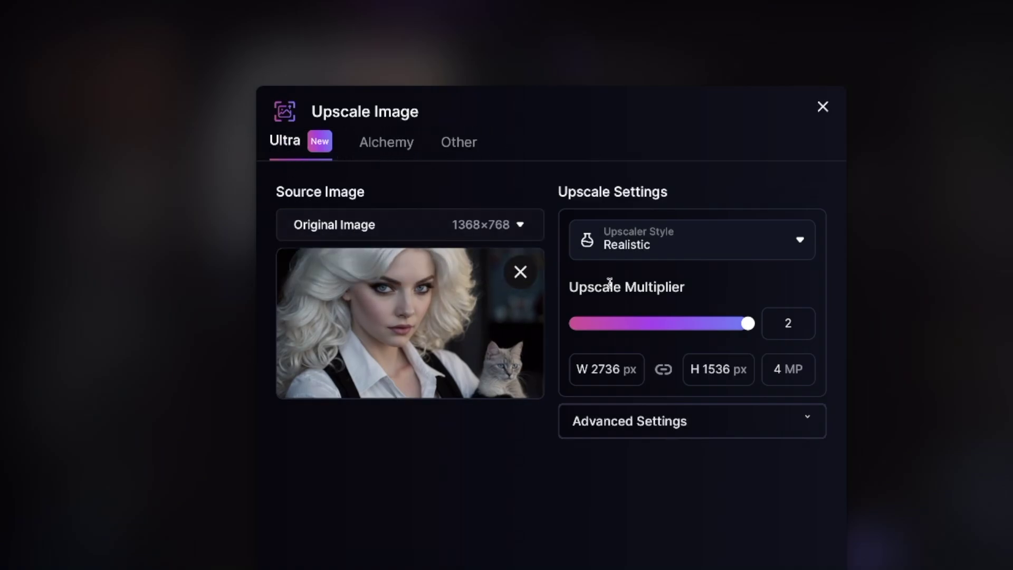
{"action": "left_click", "coordinate": [633, 245]}
{"action": "left_click", "coordinate": [637, 278]}
{"action": "left_click", "coordinate": [667, 240]}
{"action": "left_click", "coordinate": [584, 305]}
{"action": "left_click_drag", "start_coordinate": [610, 323], "coordinate": [780, 316]}
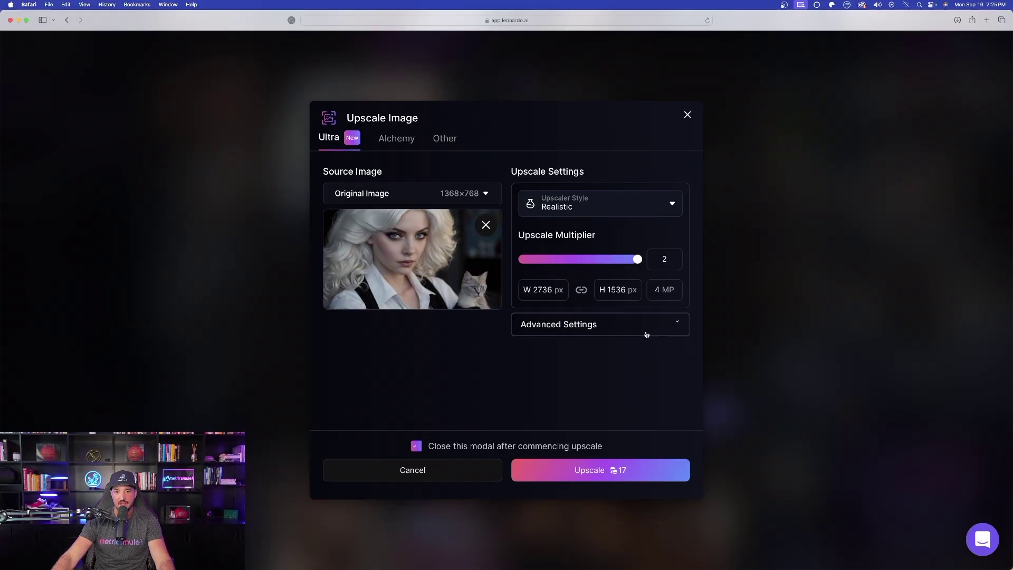
{"action": "left_click", "coordinate": [644, 332]}
{"action": "scroll", "coordinate": [565, 349], "scroll_direction": "down", "scroll_amount": 2}
{"action": "scroll", "coordinate": [567, 354], "scroll_direction": "down", "scroll_amount": 1}
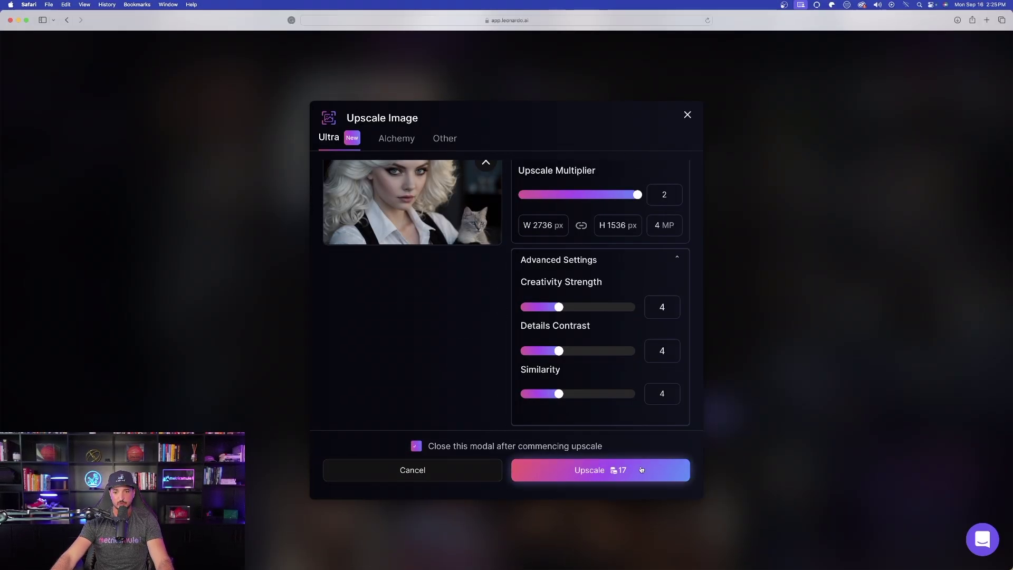
{"action": "left_click", "coordinate": [601, 473]}
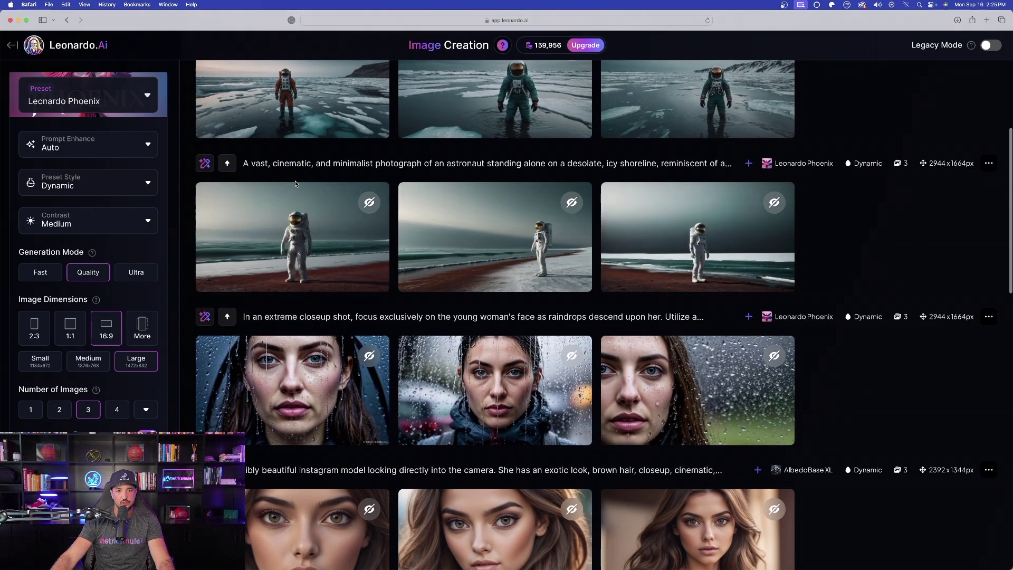
Upscale the original astronaut-on-the-shore image at Realistic 2× Ultra to 2944×1664 px
{"action": "mouse_move", "coordinate": [296, 219]}
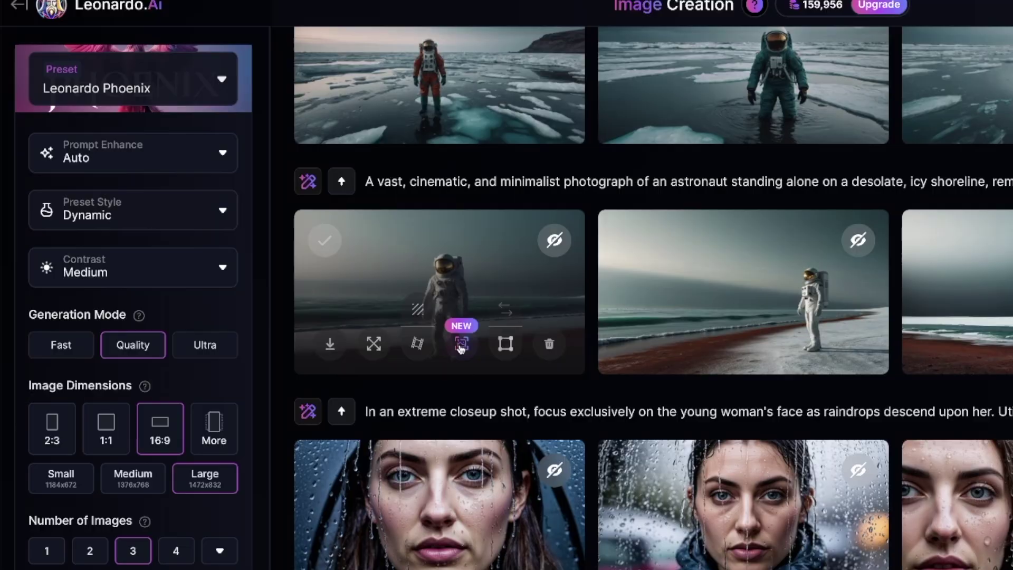
{"action": "left_click", "coordinate": [460, 346]}
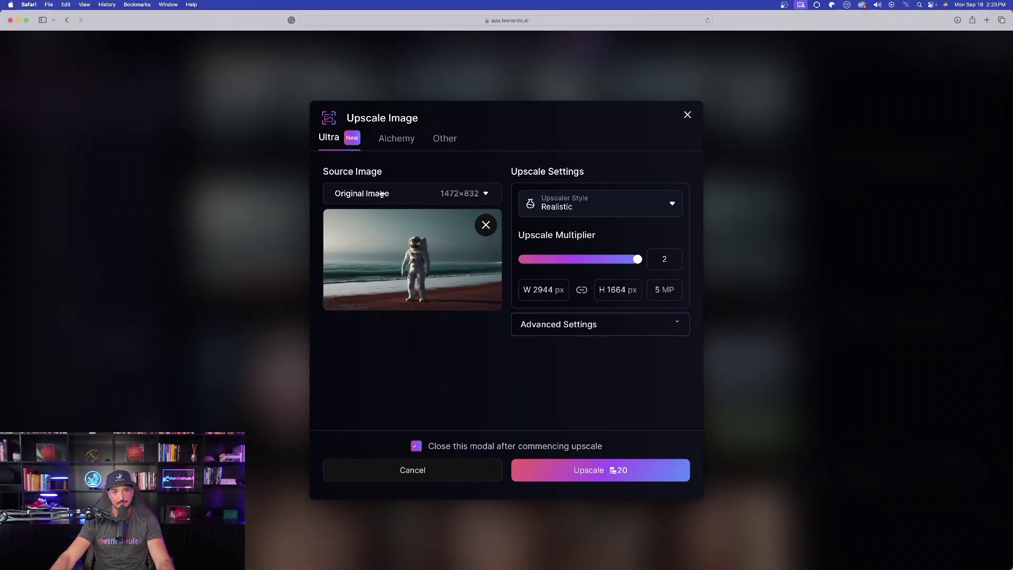
{"action": "left_click", "coordinate": [382, 194]}
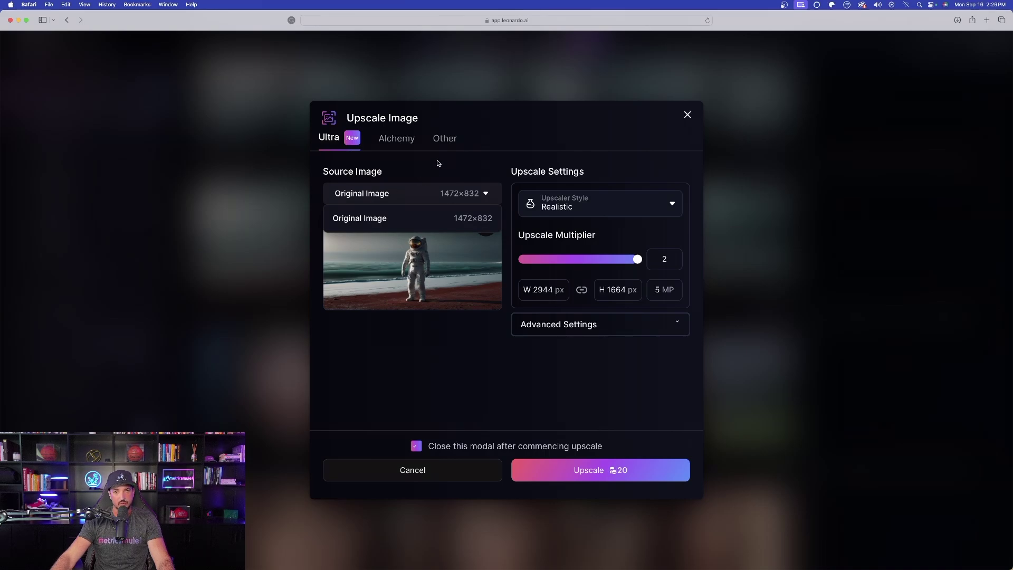
{"action": "left_click", "coordinate": [478, 193]}
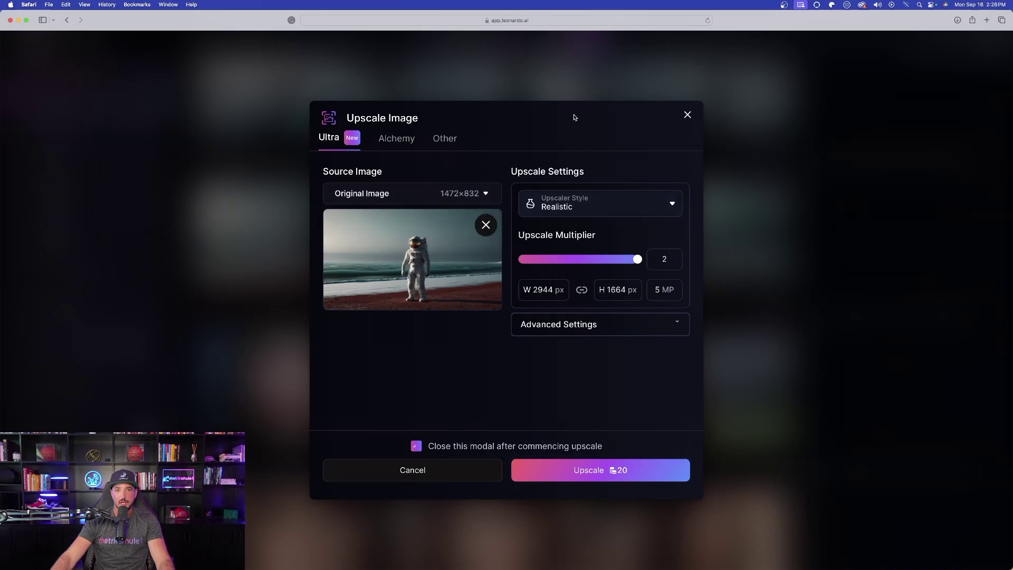
{"action": "left_click", "coordinate": [617, 478]}
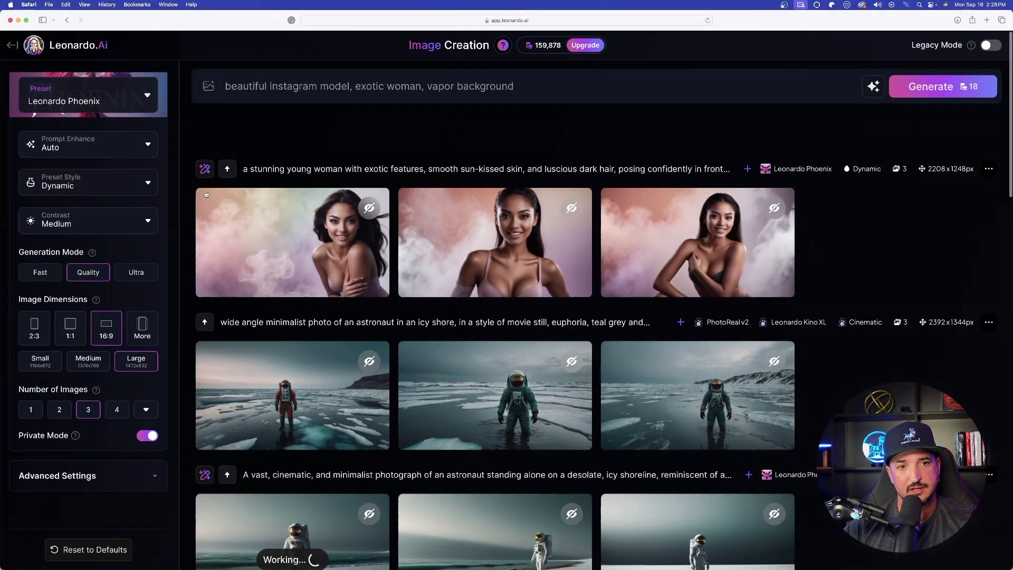
Go back to Home, open Universal Upscaler, and glance at Recent Images without picking one
{"action": "left_click", "coordinate": [12, 45]}
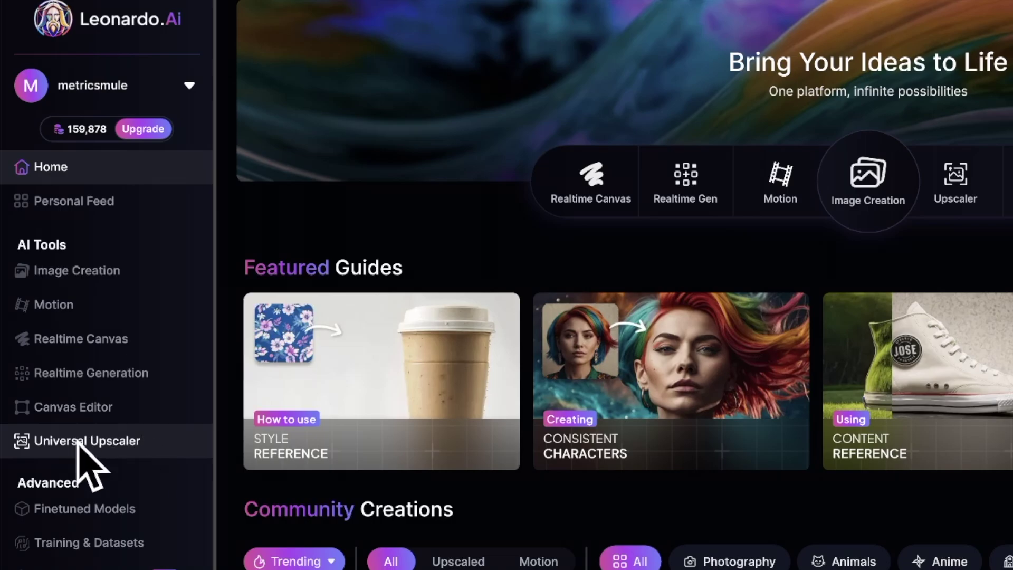
{"action": "left_click", "coordinate": [121, 442]}
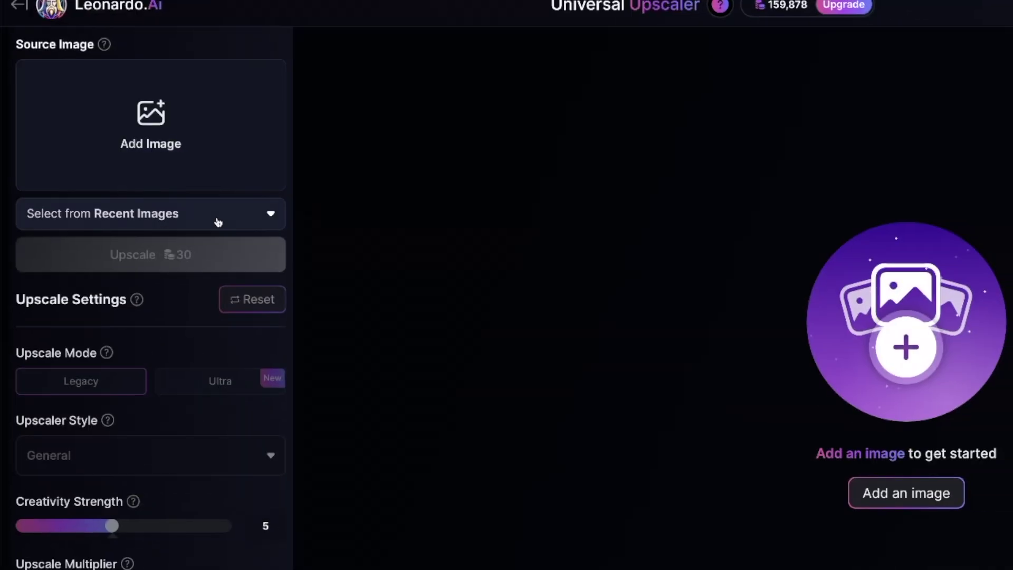
{"action": "left_click", "coordinate": [218, 222]}
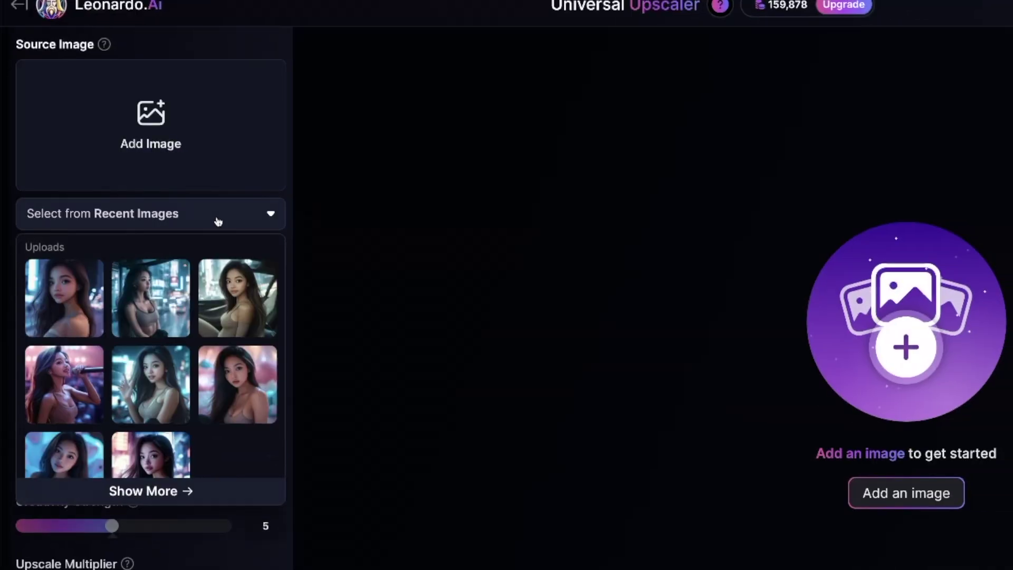
{"action": "left_click", "coordinate": [149, 216]}
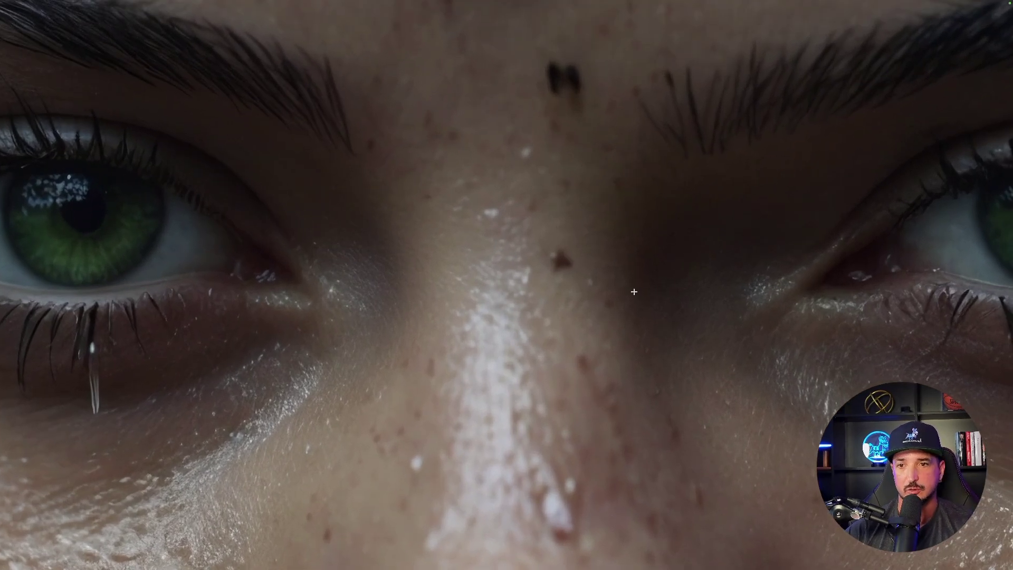
Zoom the upscaled green-eyed face out and back in to examine eye and skin detail
{"action": "left_click", "coordinate": [751, 21]}
{"action": "left_click", "coordinate": [751, 21]}
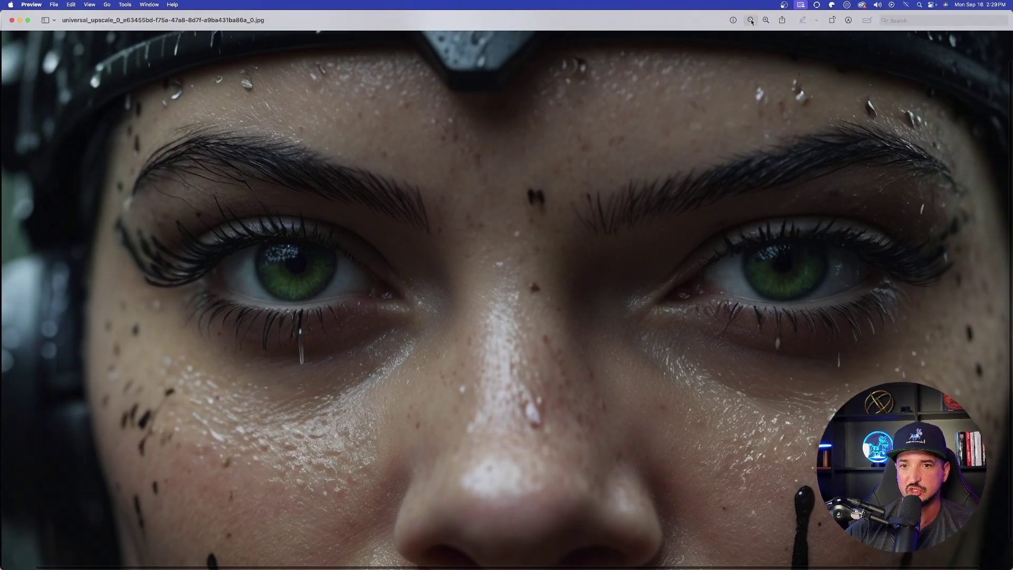
{"action": "left_click", "coordinate": [751, 21]}
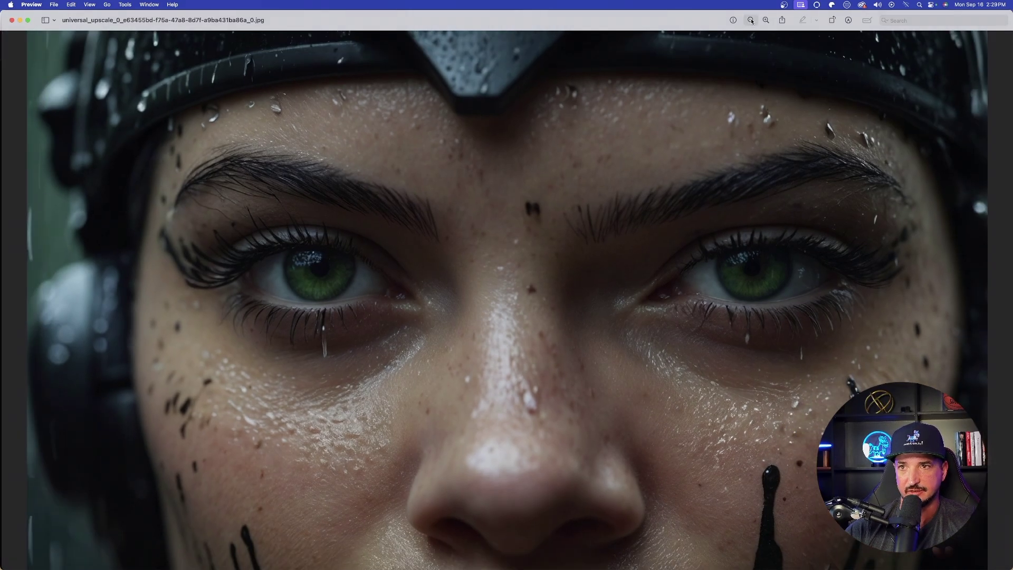
{"action": "left_click", "coordinate": [751, 22]}
{"action": "left_click", "coordinate": [768, 20]}
{"action": "left_click", "coordinate": [770, 20]}
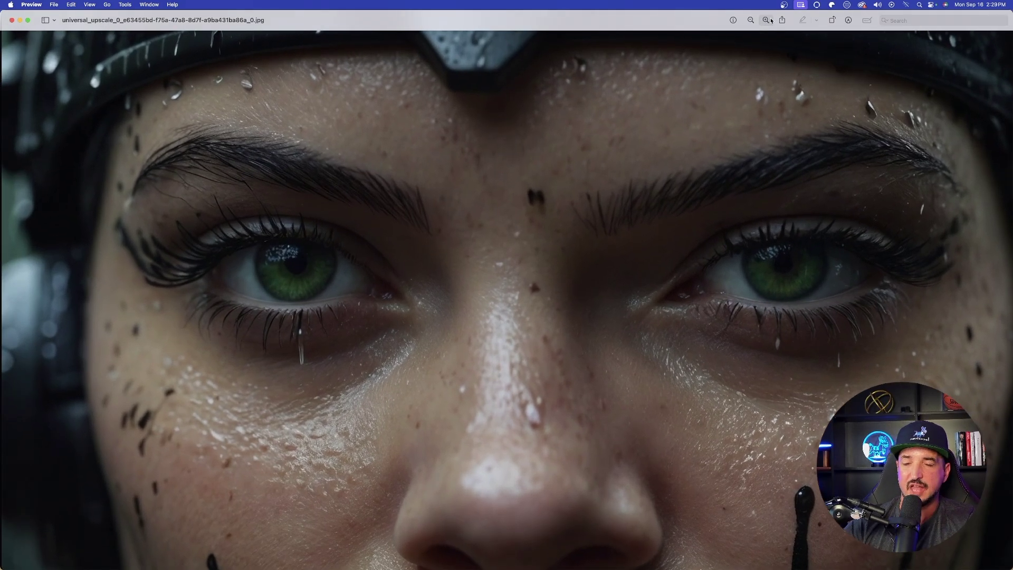
{"action": "left_click", "coordinate": [770, 20]}
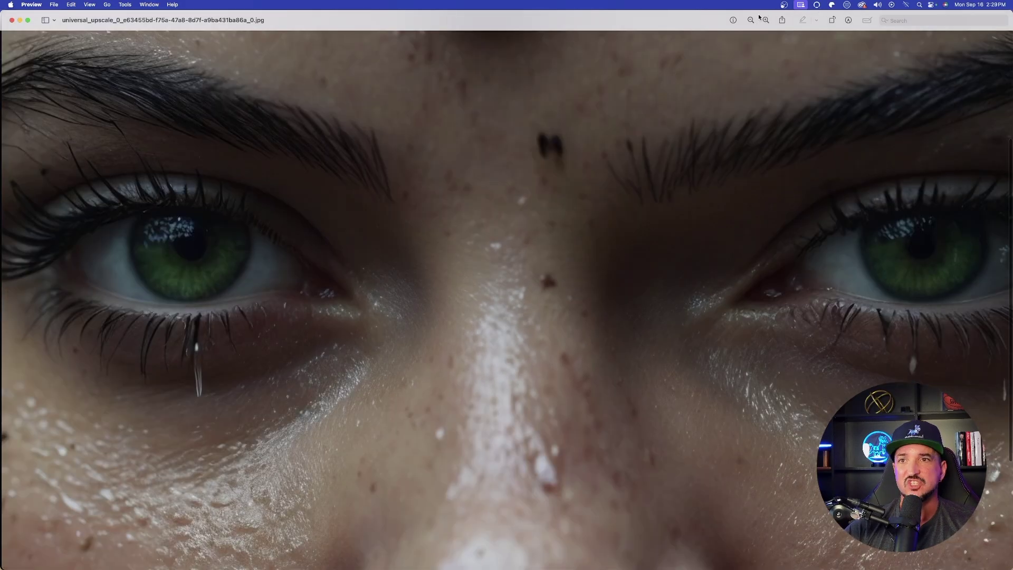
{"action": "left_click", "coordinate": [766, 20]}
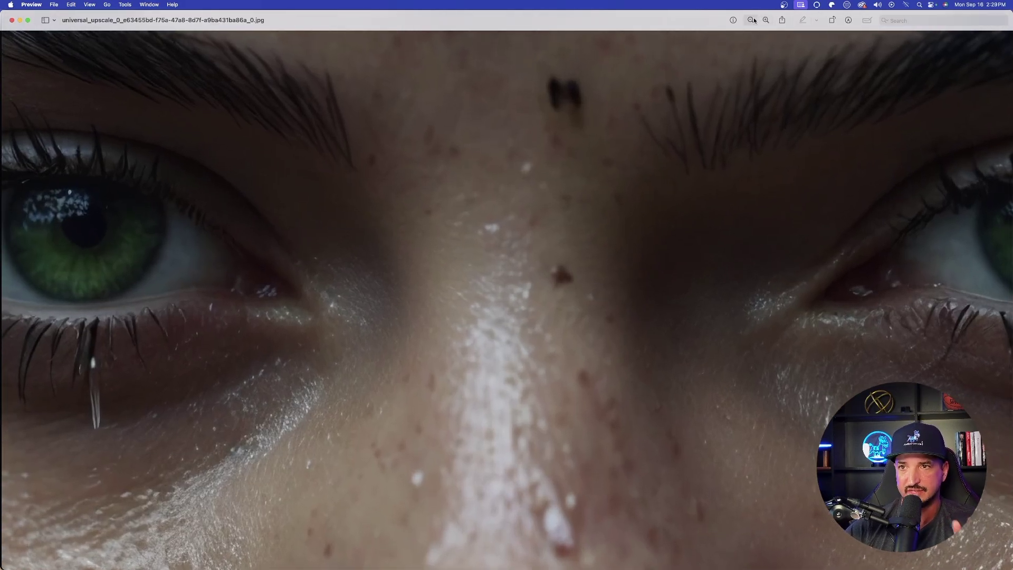
{"action": "left_click", "coordinate": [751, 20]}
{"action": "left_click", "coordinate": [751, 19]}
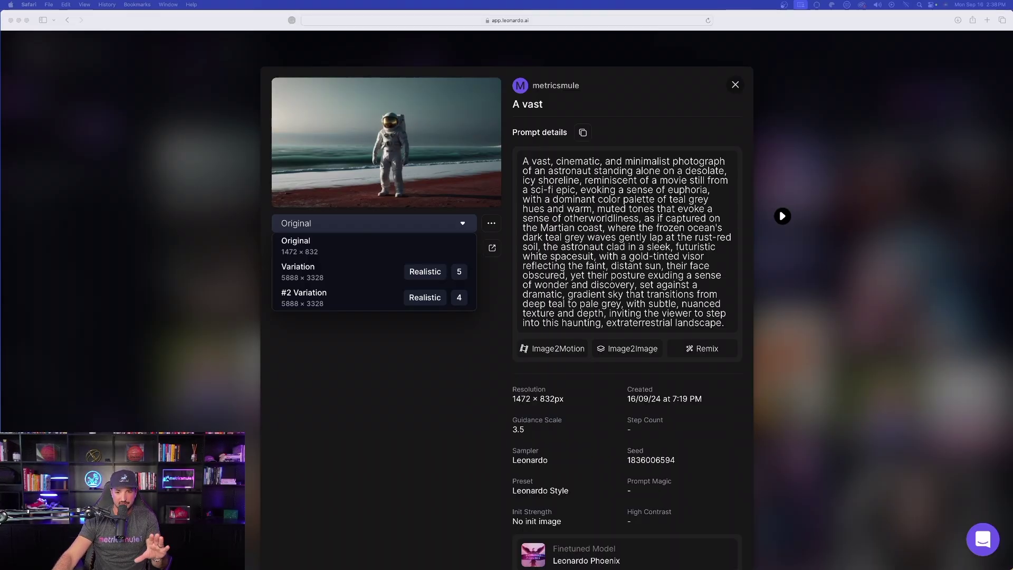
Reopen the astronaut image details and switch its version from Original to #2 Variation (5888 × 3328)
{"action": "key", "text": "Escape"}
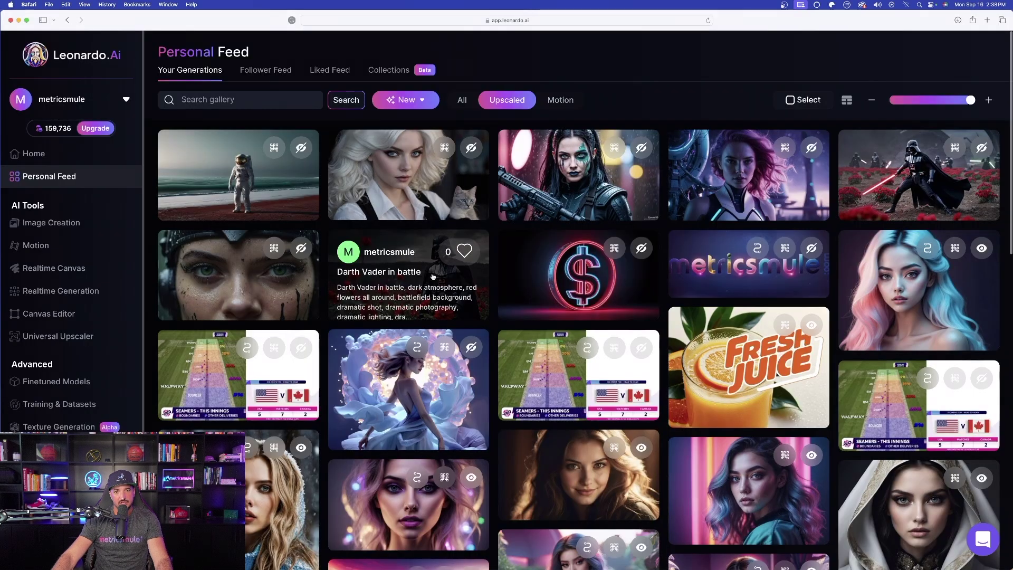
{"action": "left_click", "coordinate": [229, 173]}
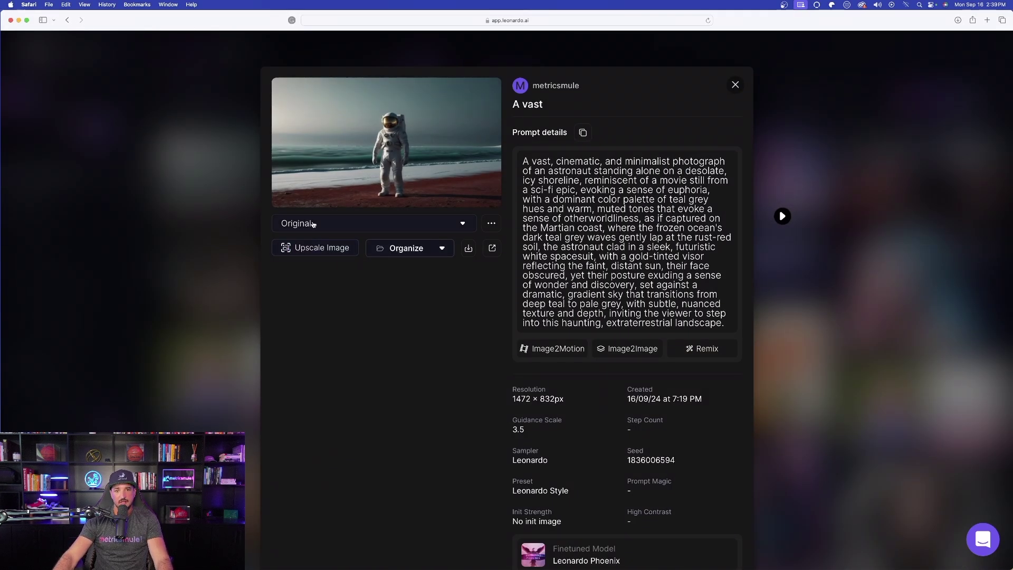
{"action": "left_click", "coordinate": [332, 223]}
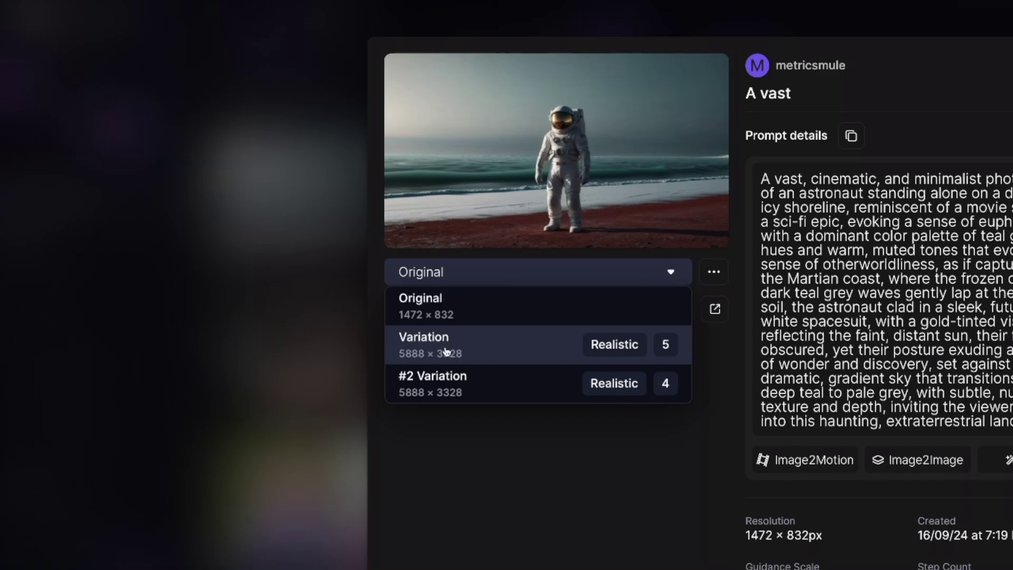
{"action": "left_click", "coordinate": [665, 273]}
{"action": "left_click", "coordinate": [668, 274]}
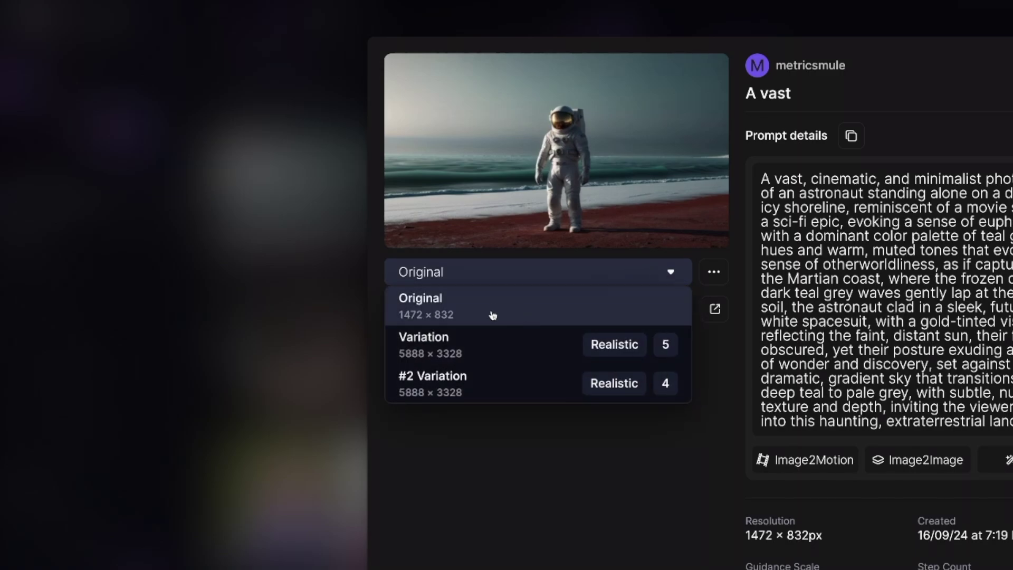
{"action": "left_click", "coordinate": [439, 349]}
{"action": "left_click", "coordinate": [458, 273]}
{"action": "left_click", "coordinate": [449, 389]}
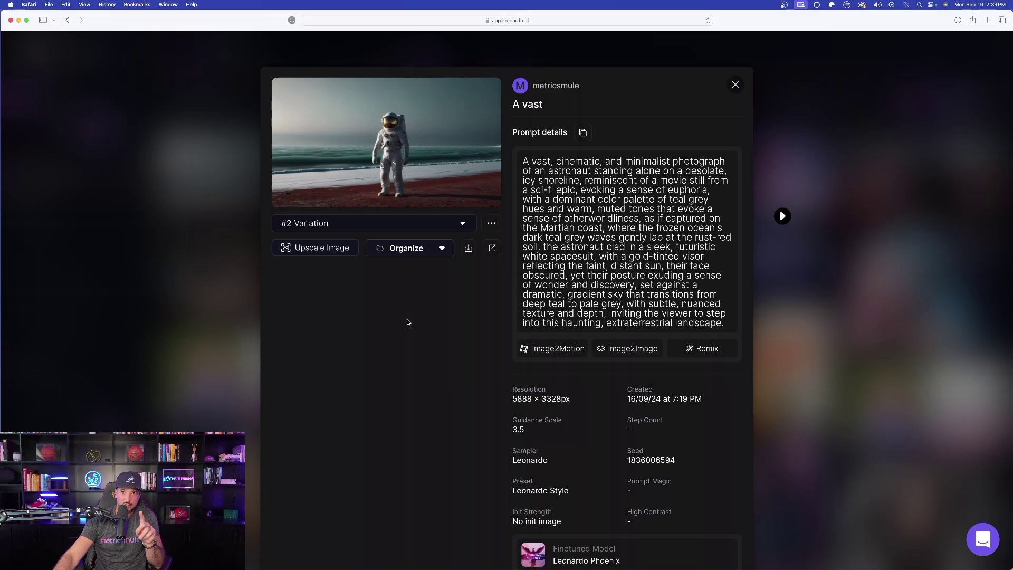
{"action": "left_click", "coordinate": [555, 348]}
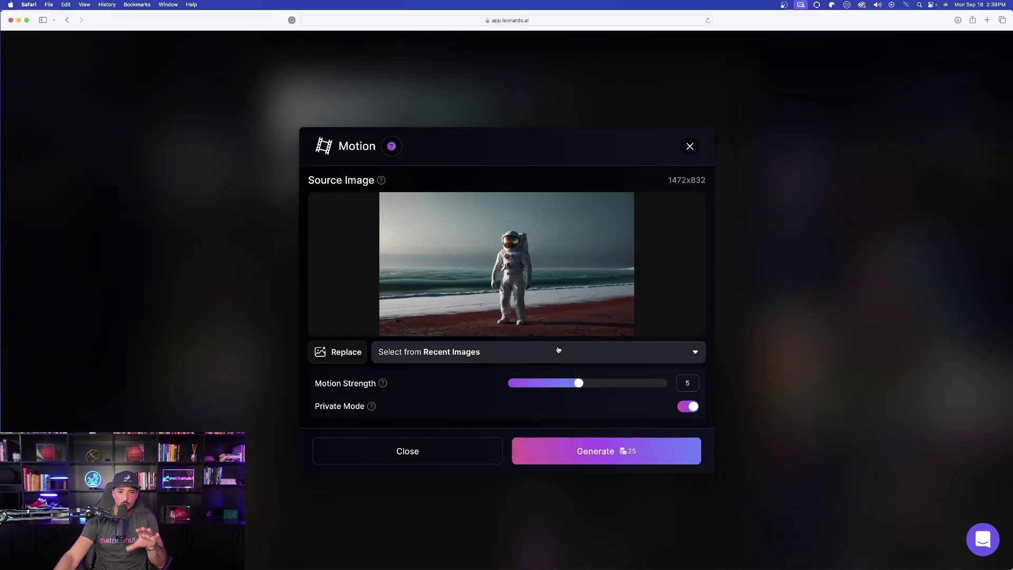
{"action": "left_click", "coordinate": [633, 453]}
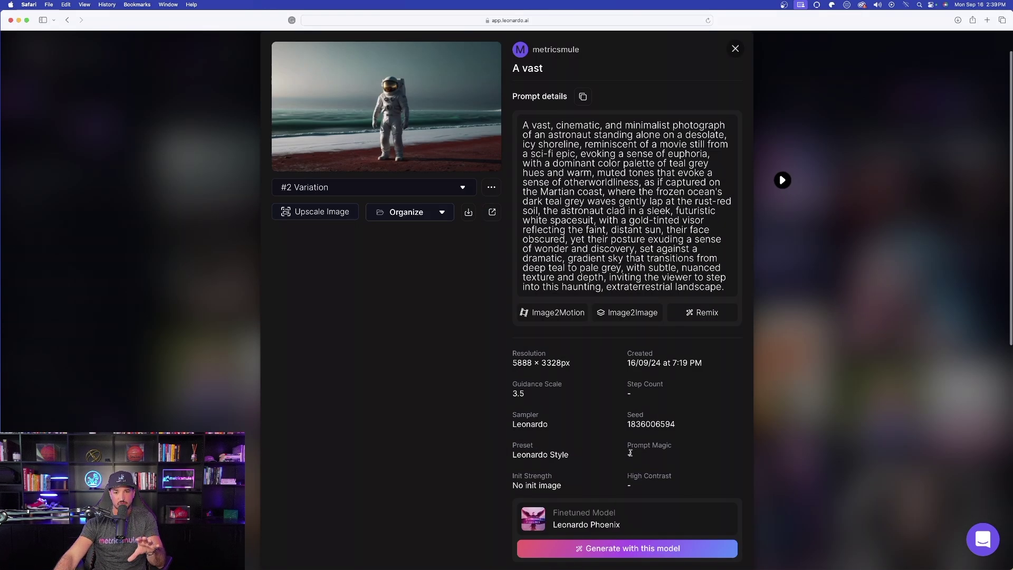